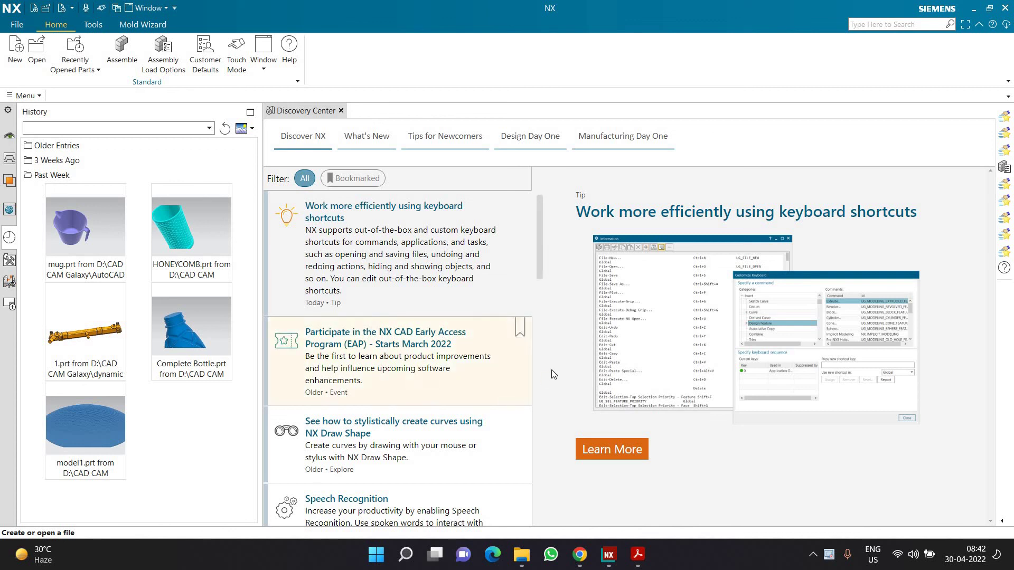
# Start a new Model part and set its save folder to AutoCAD Tutorial\NX\product.
pyautogui.click(638, 555)
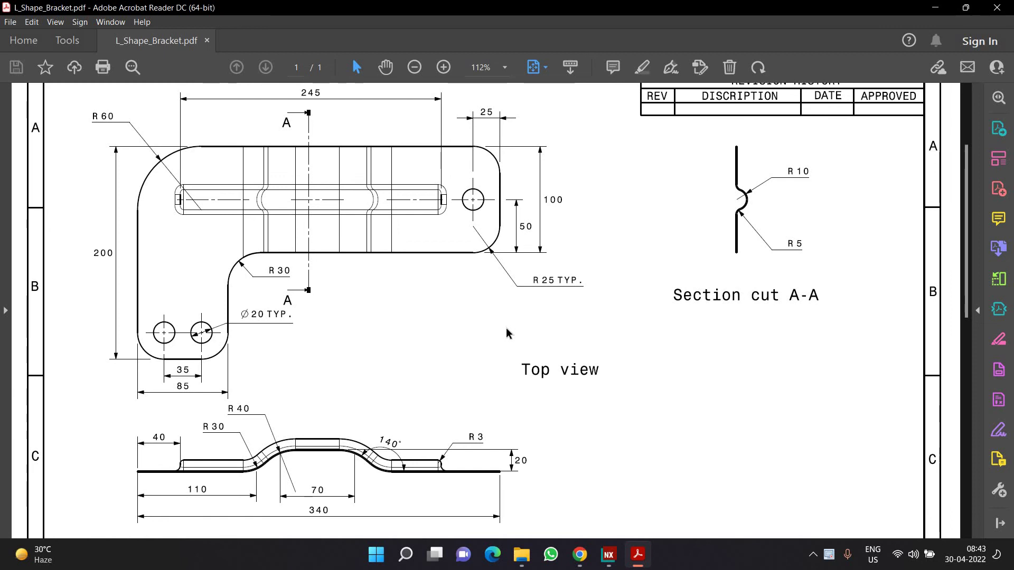
pyautogui.click(607, 555)
pyautogui.click(14, 51)
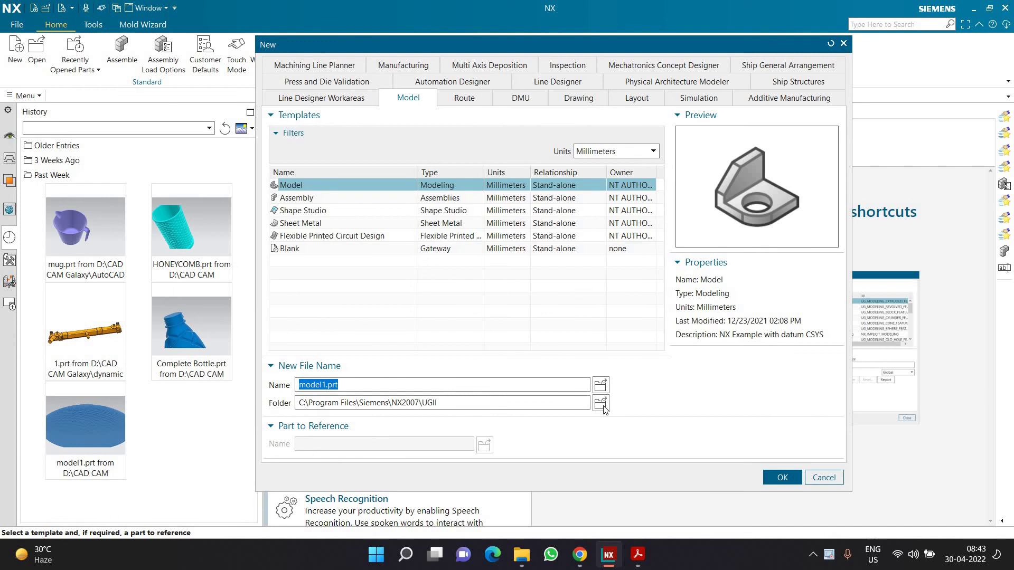
pyautogui.click(604, 407)
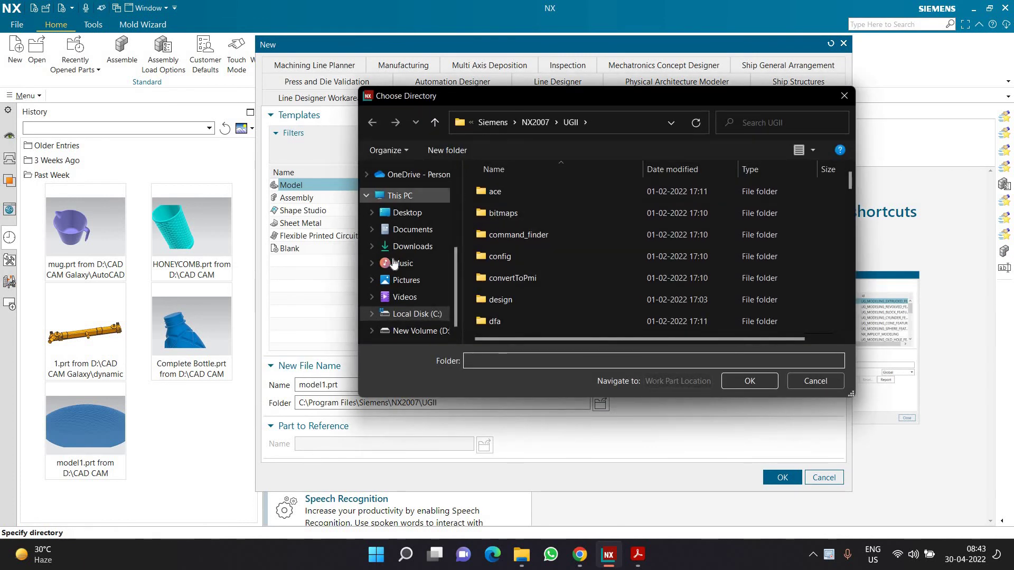
pyautogui.scroll(2, 414, 208)
pyautogui.click(414, 206)
pyautogui.doubleClick(650, 208)
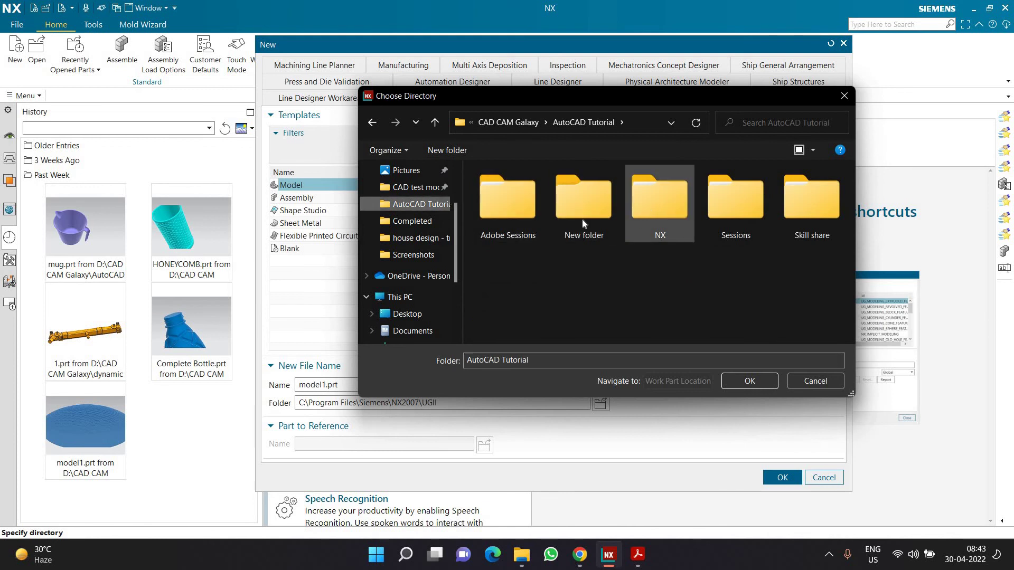
pyautogui.doubleClick(511, 210)
pyautogui.click(749, 381)
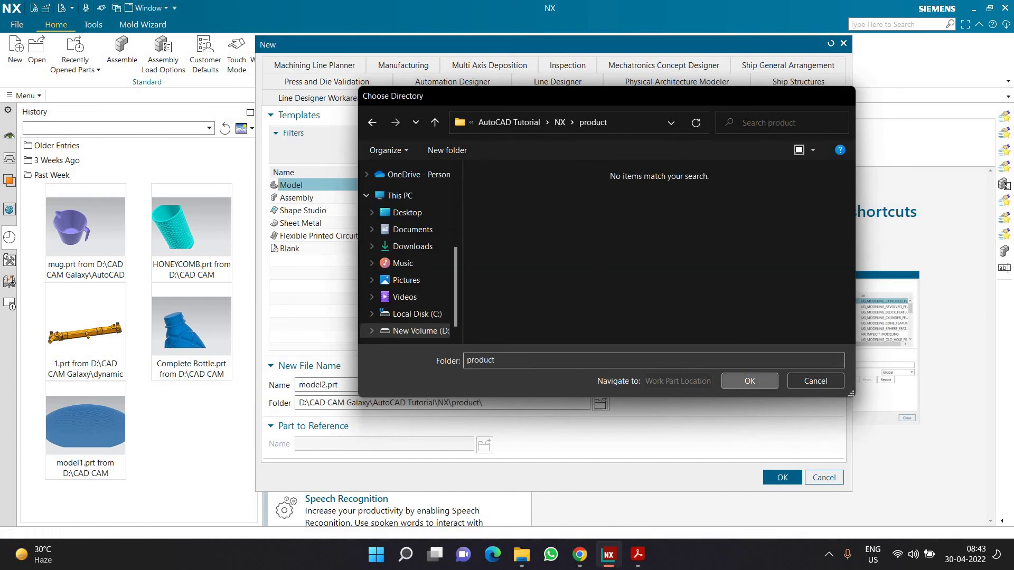
# Name the part 'L shaped bracket.prt', create it, and bring up the bracket drawing.
pyautogui.doubleClick(368, 387)
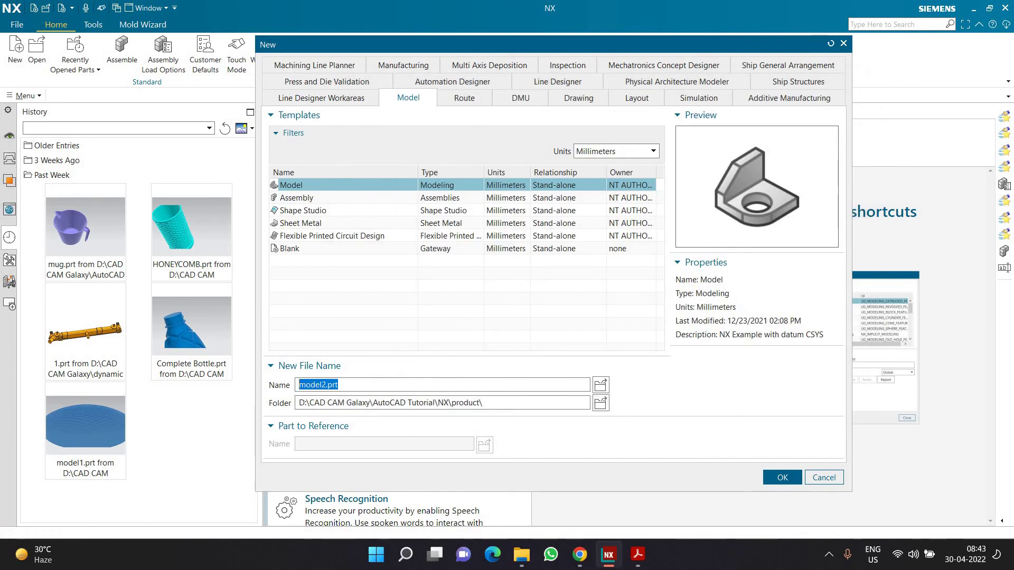
pyautogui.press('BackSpace')
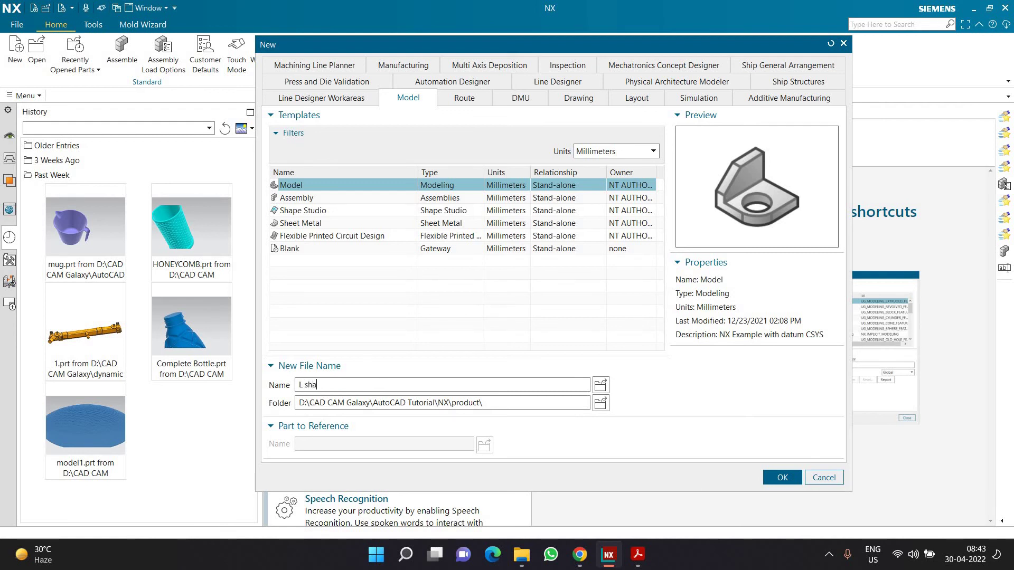
pyautogui.write('L shaped bracket.prt')
pyautogui.doubleClick(367, 386)
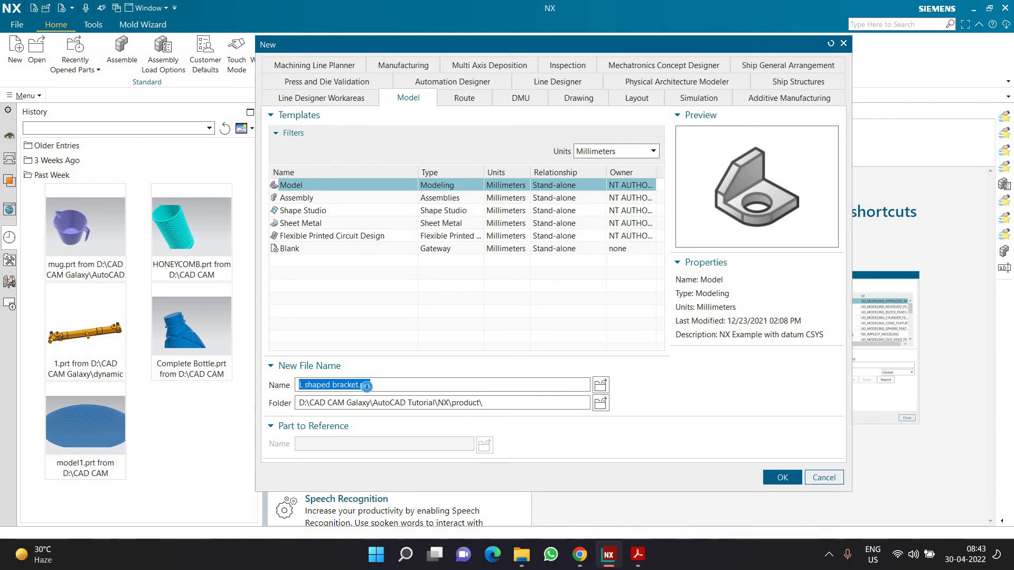
pyautogui.press('Return')
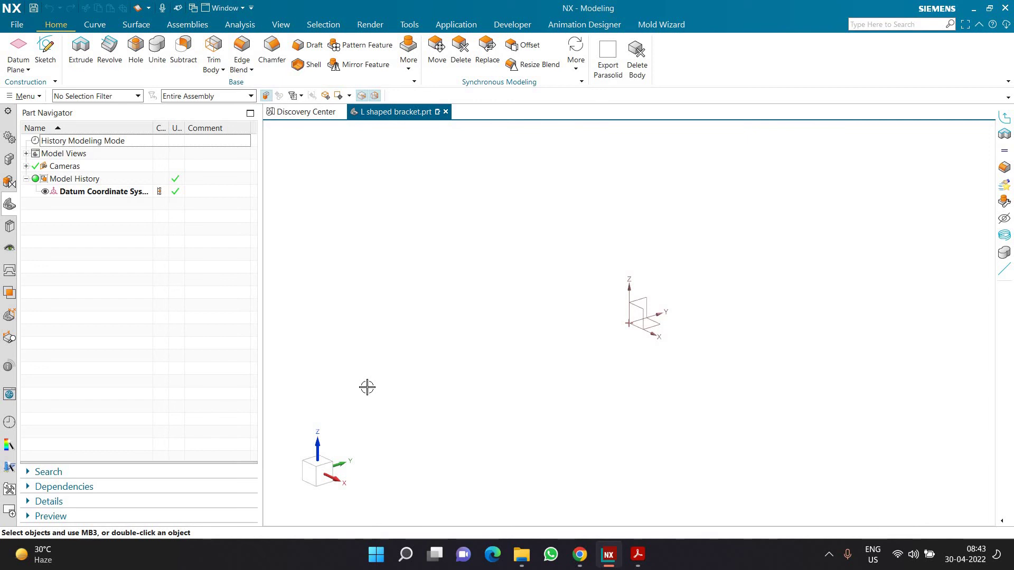
pyautogui.click(640, 553)
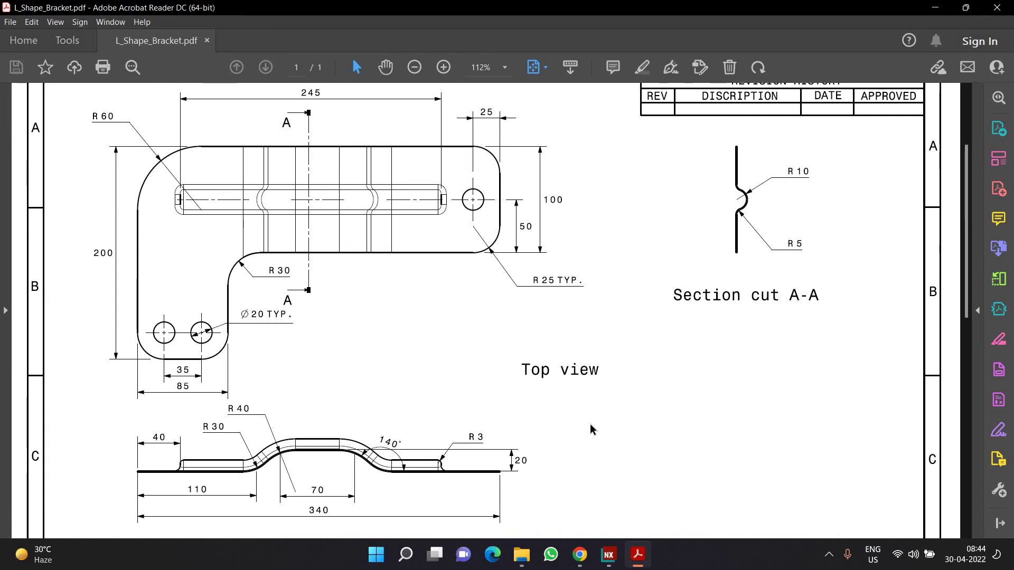
pyautogui.scroll(1, 590, 425)
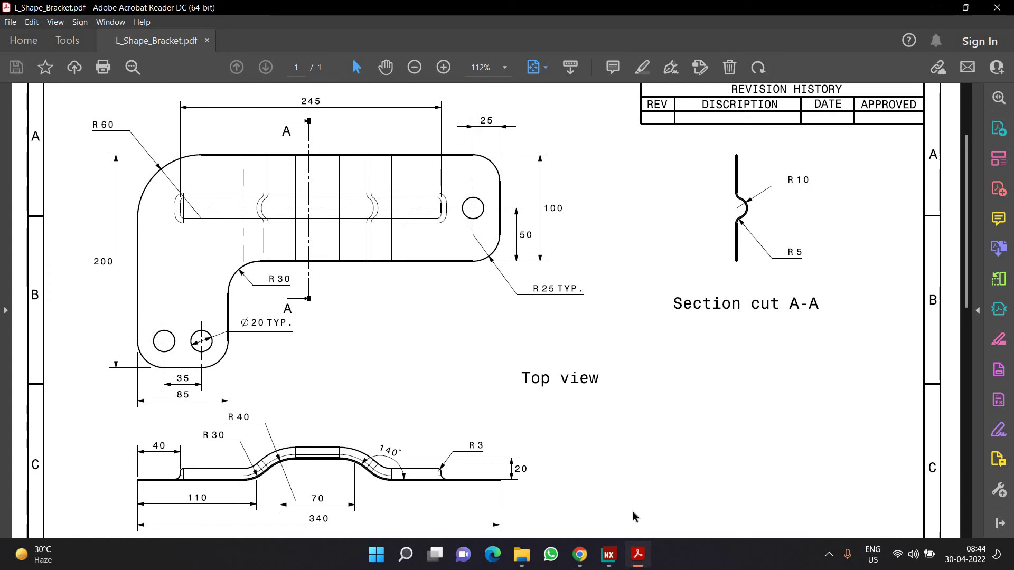
# Switch back to the empty L shaped bracket part in NX.
pyautogui.click(608, 554)
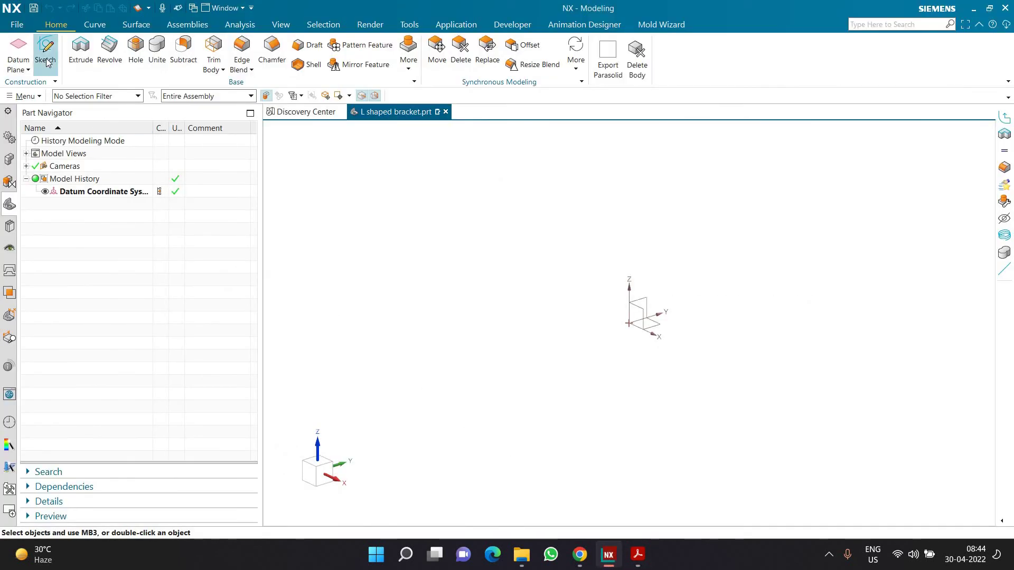
# Sketch on the default plane and draw the left, 325 top and 115 right edges.
pyautogui.click(47, 61)
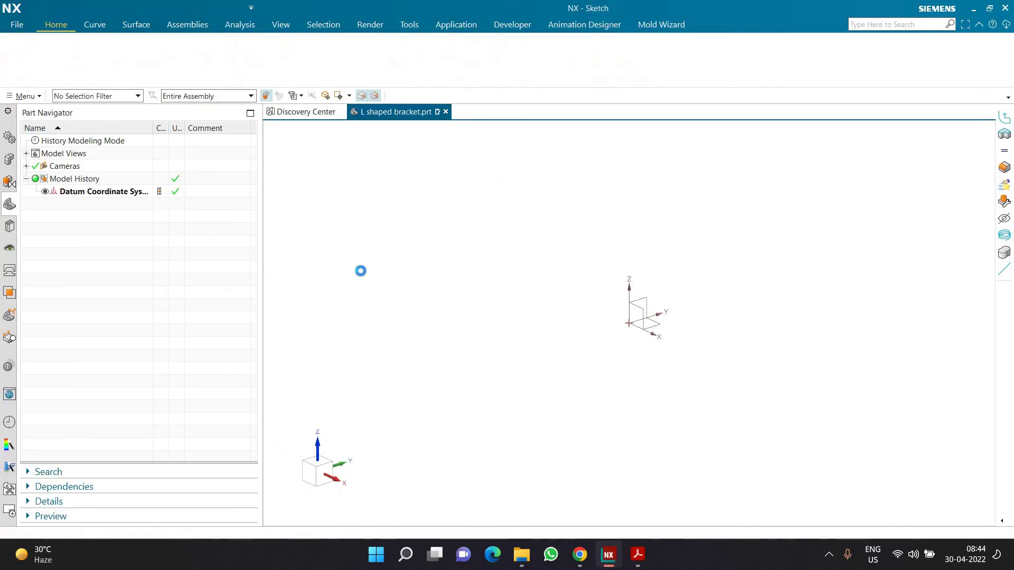
pyautogui.click(332, 269)
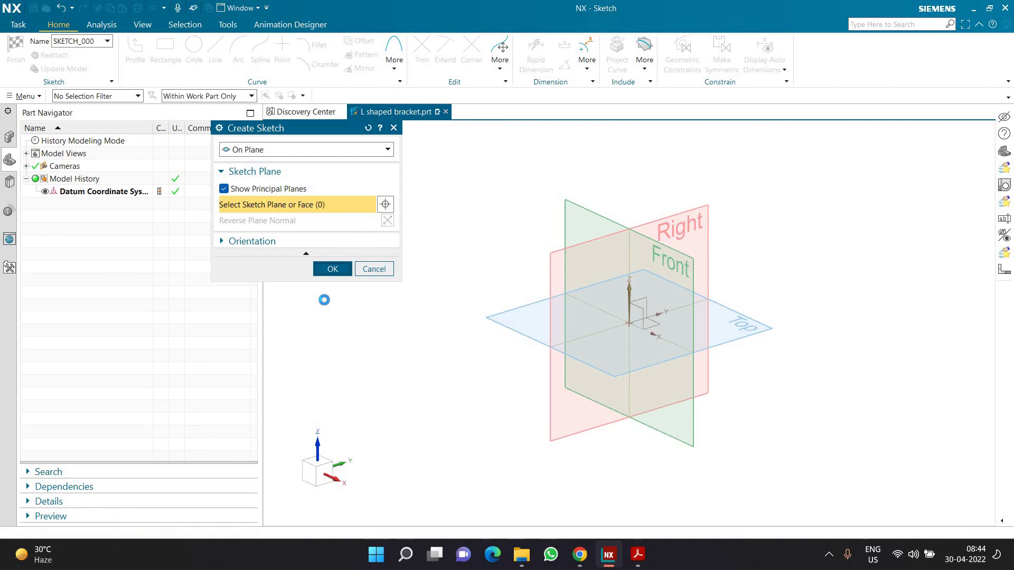
pyautogui.click(629, 322)
pyautogui.click(629, 195)
pyautogui.click(786, 195)
pyautogui.click(697, 255)
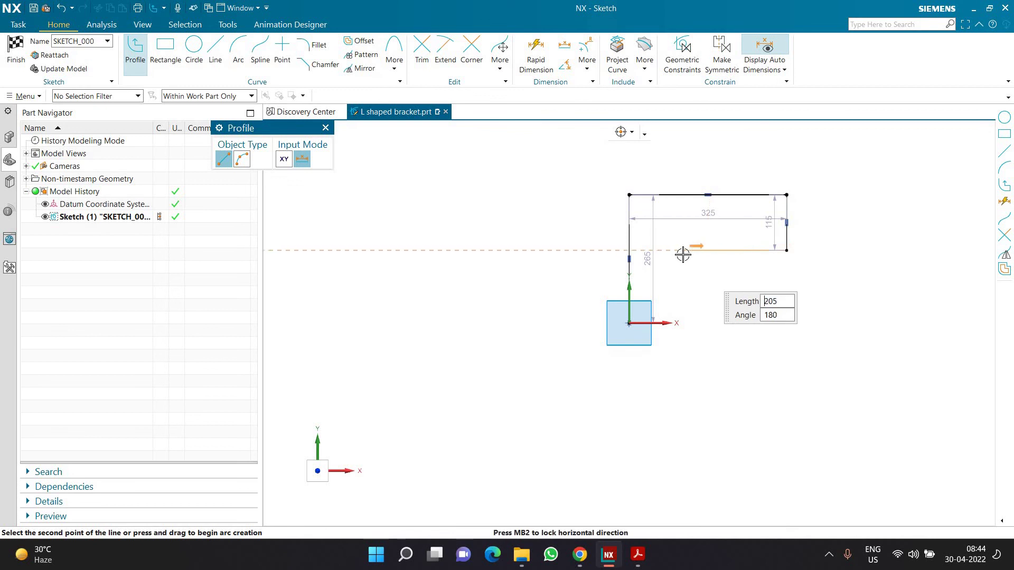
# Add the 215 and 150 inner edges, close the L outline at the origin, and fit it in view.
pyautogui.click(684, 322)
pyautogui.scroll(3, 685, 322)
pyautogui.click(683, 323)
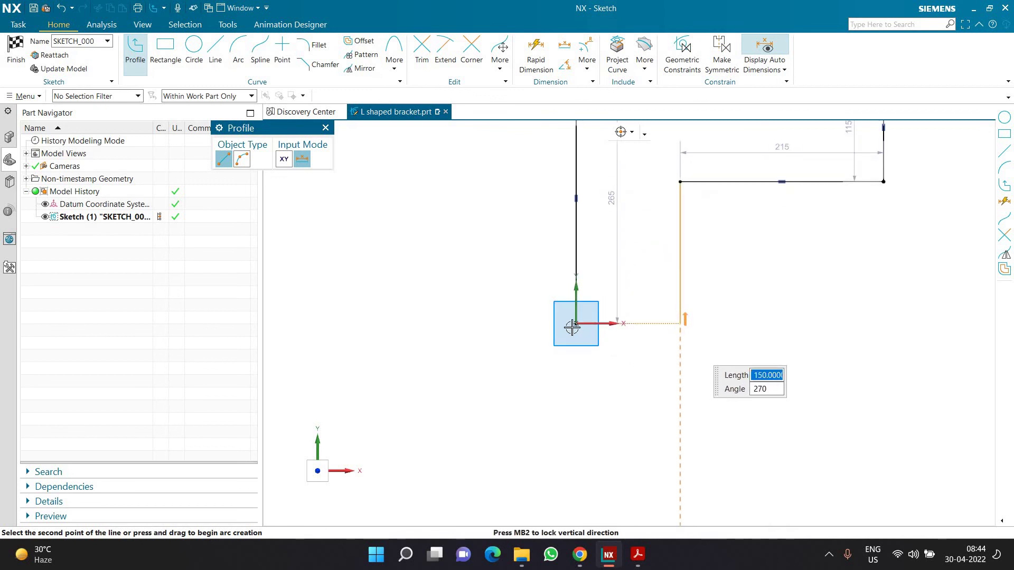
pyautogui.press('Return')
pyautogui.press('Escape')
pyautogui.hotkey('ctrl', 'f')
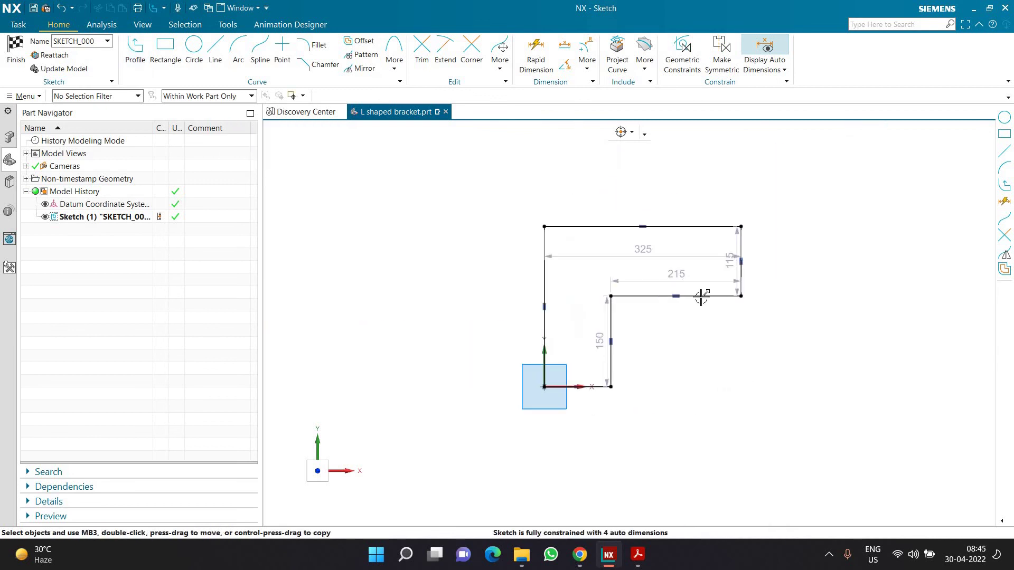
pyautogui.scroll(-2, 623, 321)
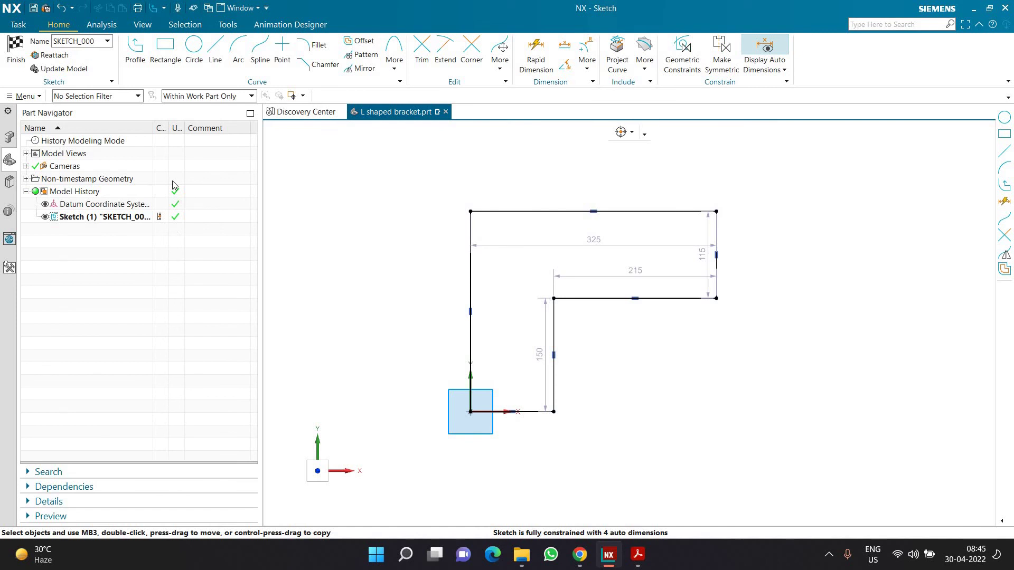
pyautogui.click(583, 560)
pyautogui.click(604, 560)
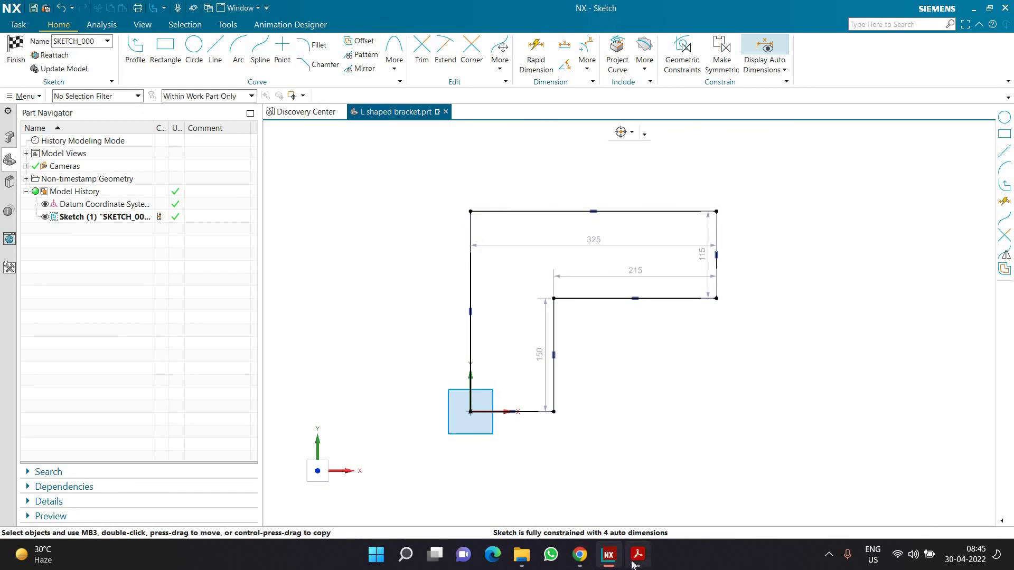
# Check the bracket drawing PDF, then return to the NX sketch.
pyautogui.click(637, 559)
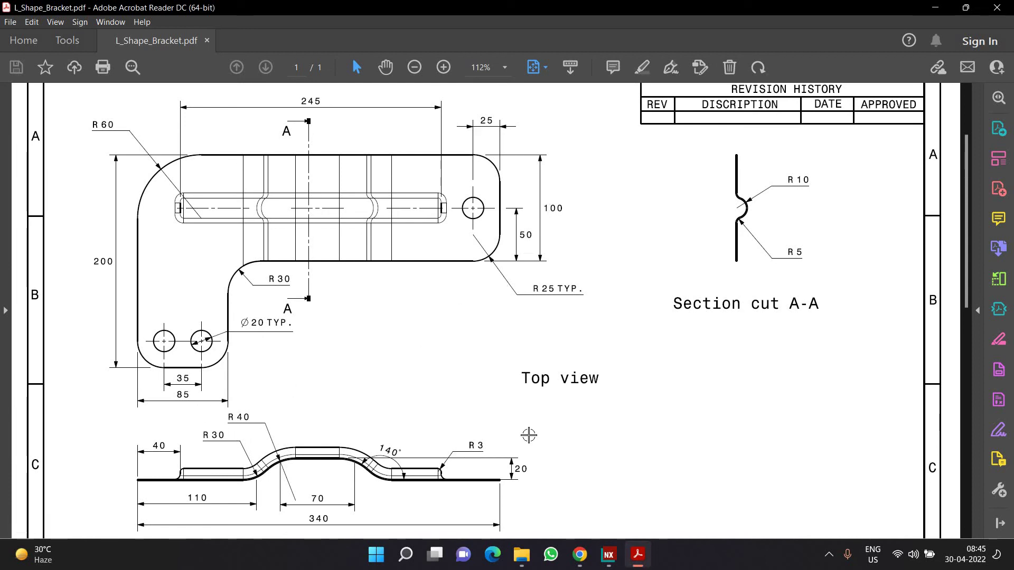
pyautogui.hotkey('alt', 'Tab')
# Dimension the bottom edge to 85 and the right edge to 100.
pyautogui.press('d')
pyautogui.click(516, 424)
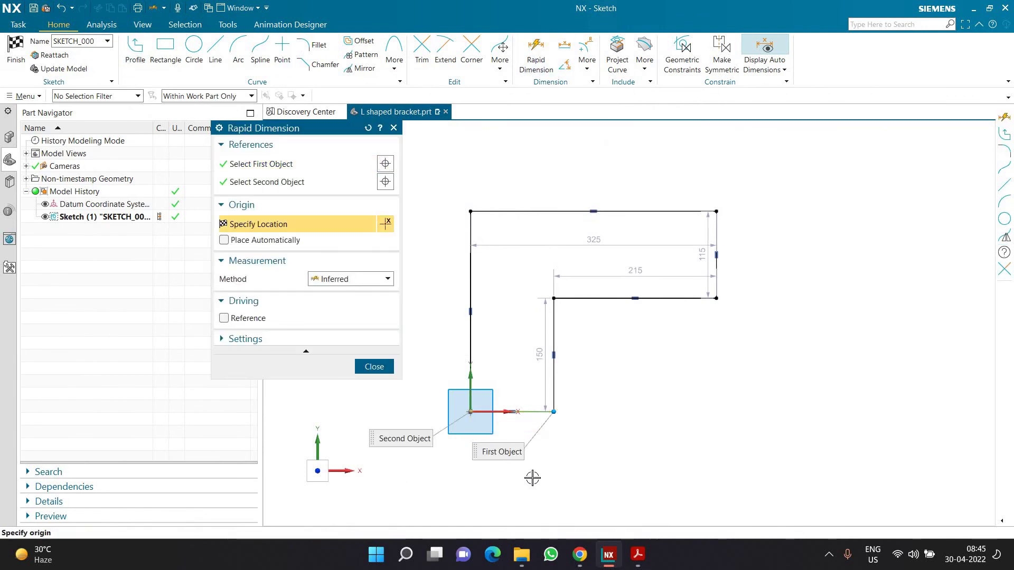
pyautogui.click(513, 429)
pyautogui.write('85')
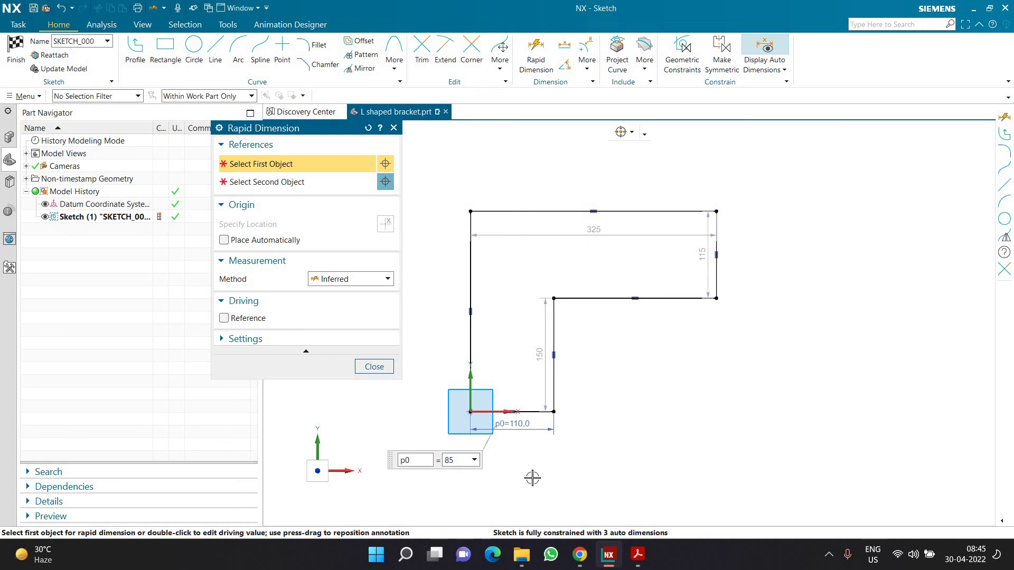
pyautogui.press('Return')
pyautogui.scroll(3, 663, 317)
pyautogui.click(685, 296)
pyautogui.click(681, 316)
pyautogui.write('100')
pyautogui.press('Return')
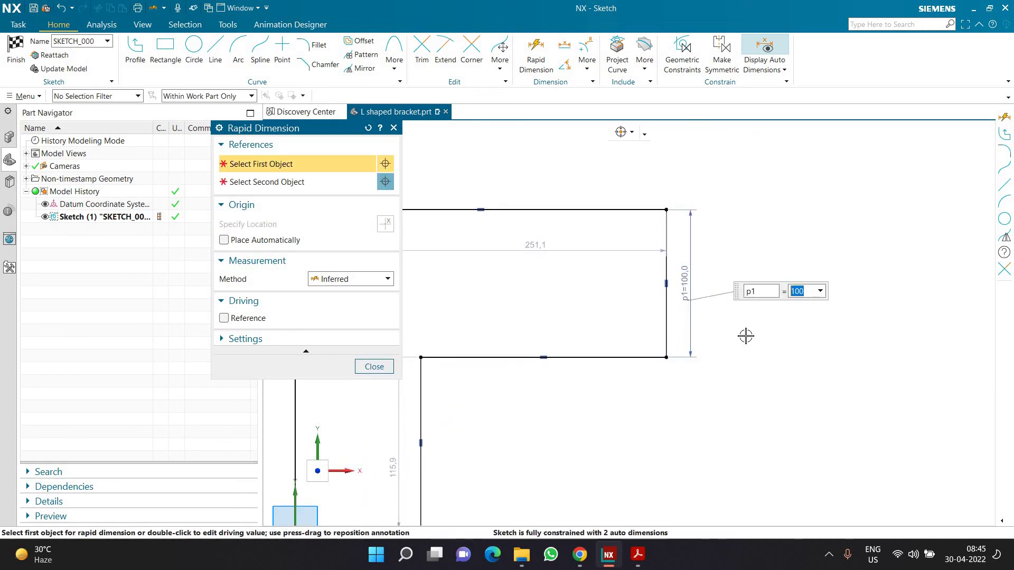
pyautogui.scroll(-2, 745, 335)
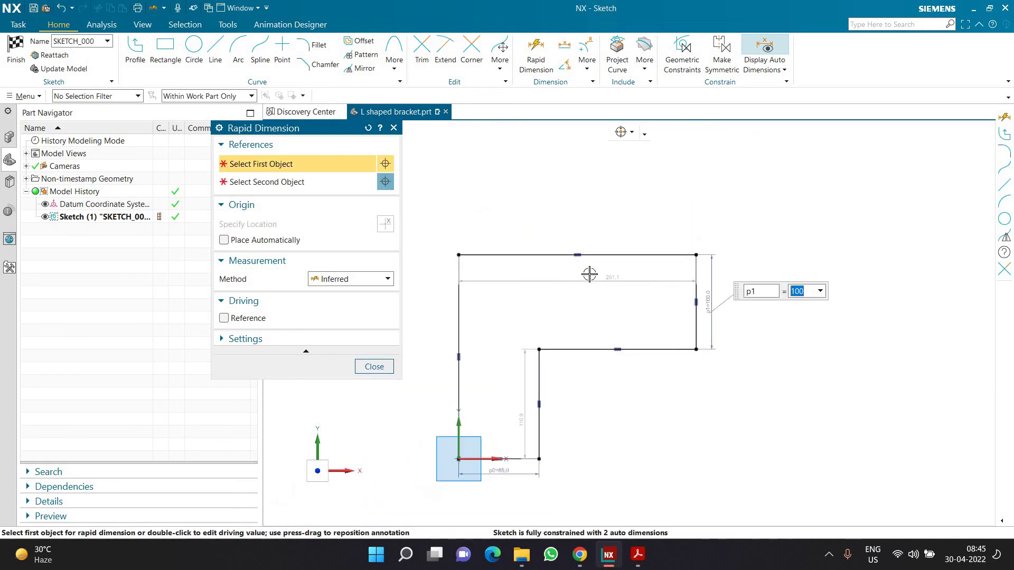
# Set the top width to 340 and the left height to 200, per the drawing.
pyautogui.click(637, 555)
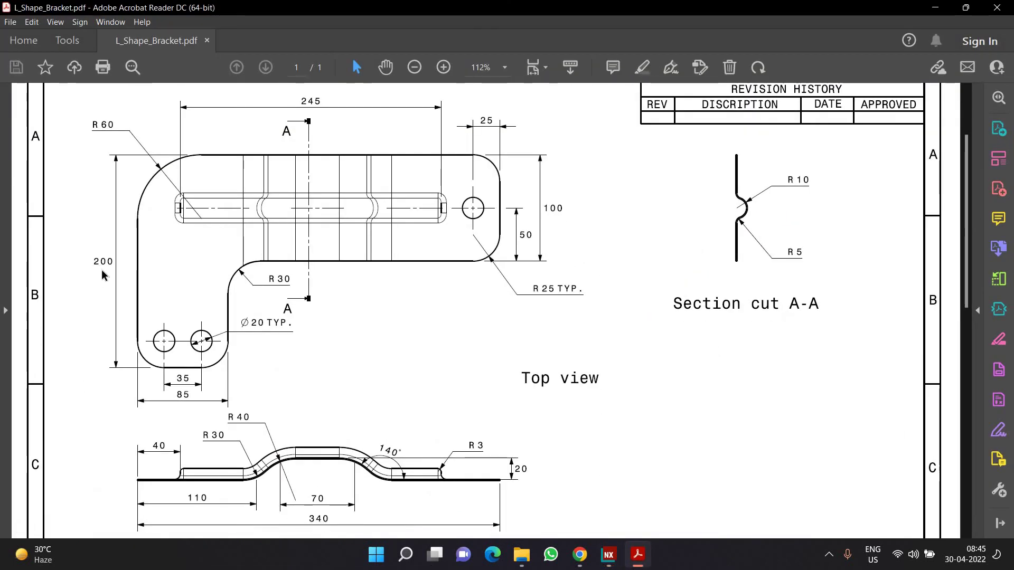
pyautogui.hotkey('alt', 'Tab')
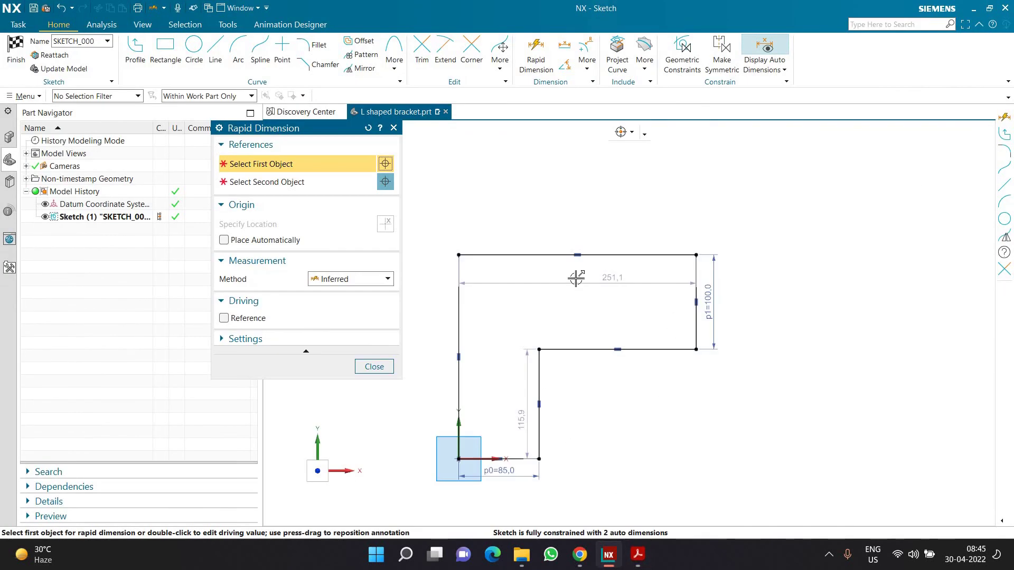
pyautogui.doubleClick(576, 278)
pyautogui.write('340')
pyautogui.press('Return')
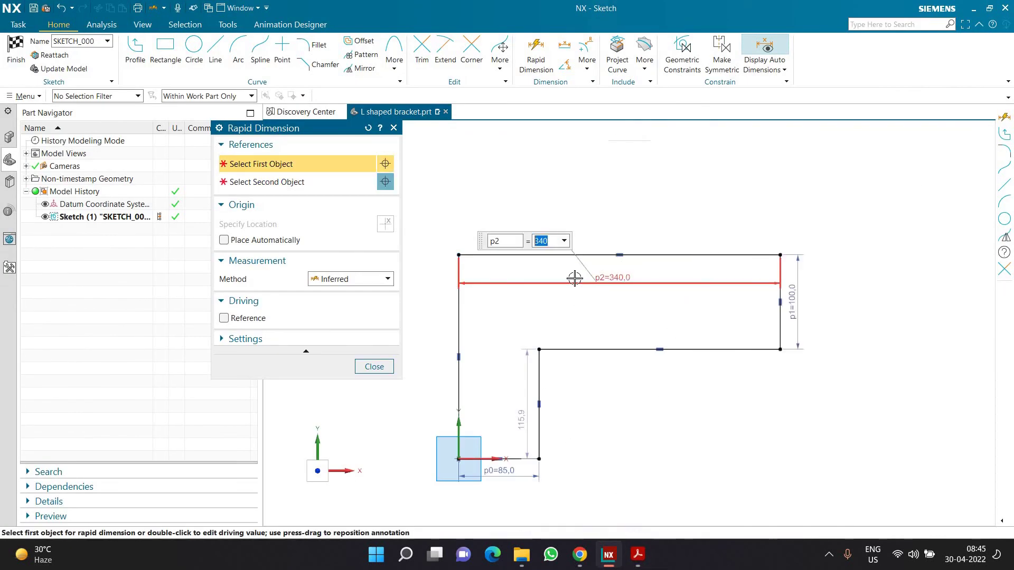
pyautogui.click(444, 336)
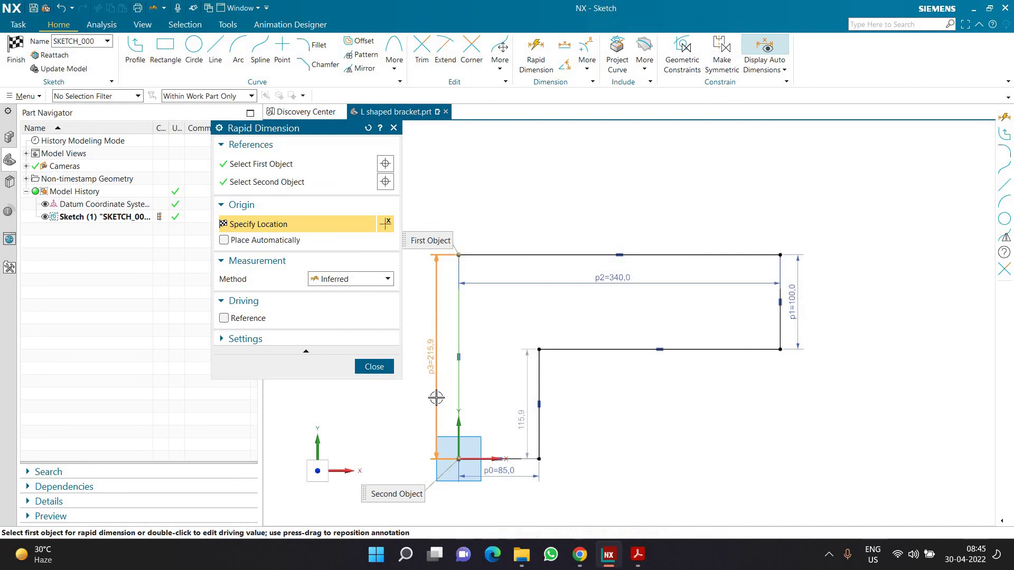
pyautogui.click(437, 397)
pyautogui.write('200')
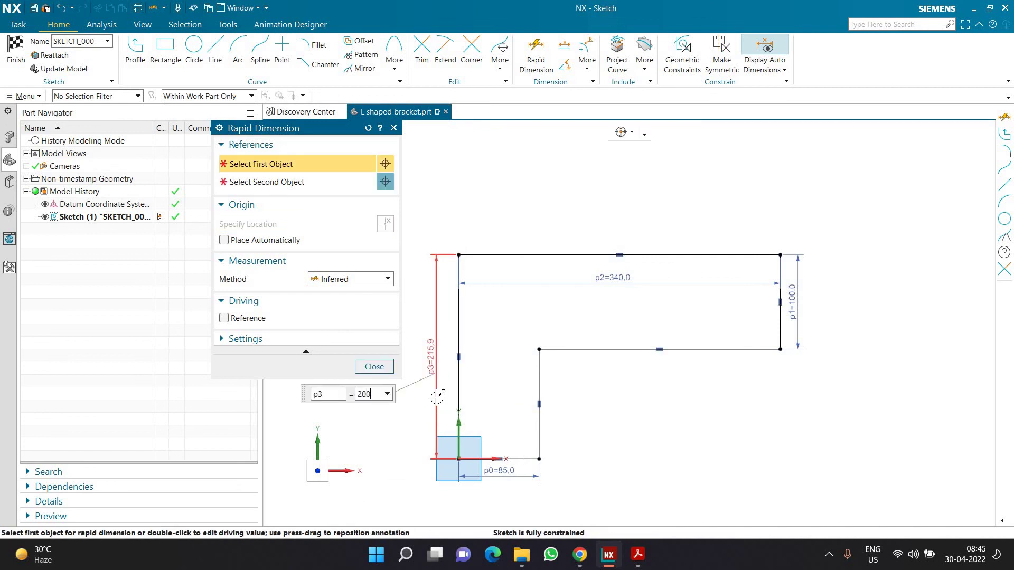
pyautogui.press('Return')
pyautogui.click(374, 366)
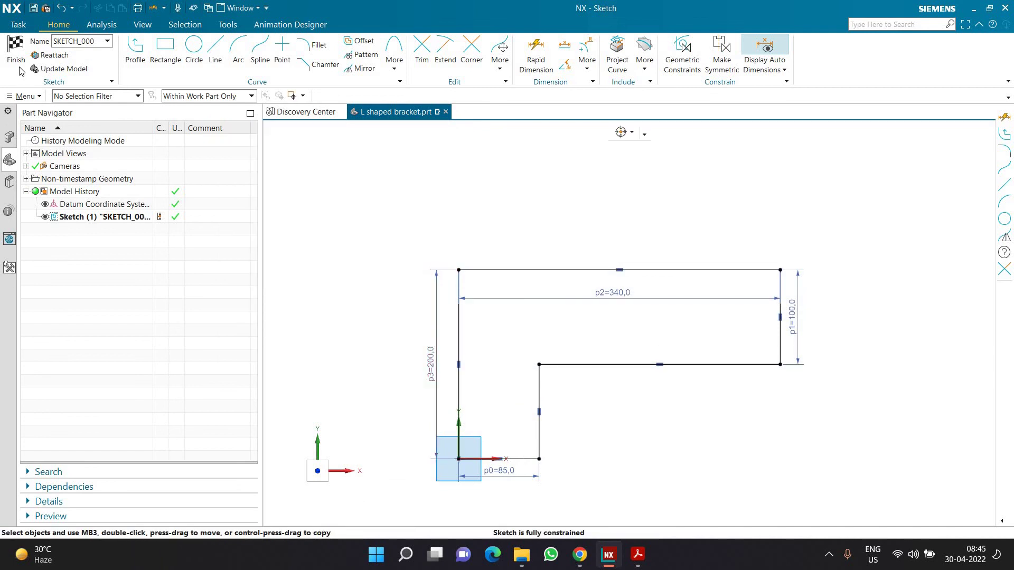
# Glance at the drawing again, then finish the sketch.
pyautogui.click(642, 559)
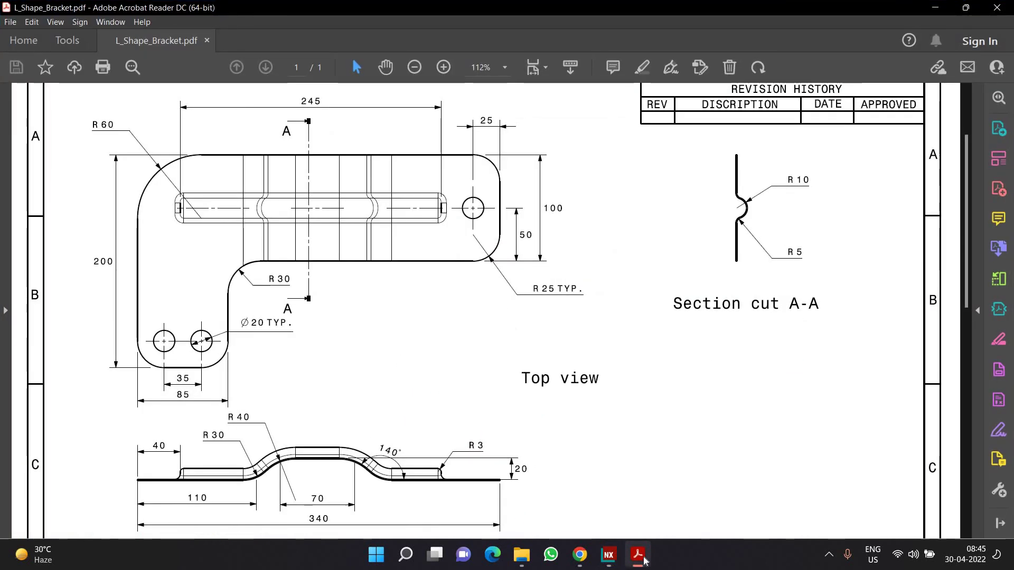
pyautogui.click(640, 557)
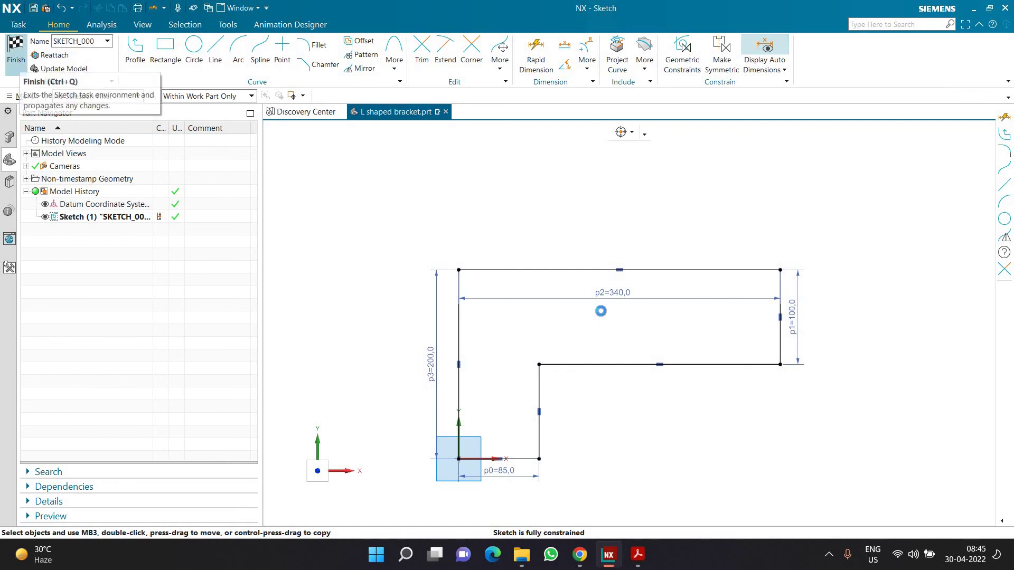
pyautogui.click(16, 49)
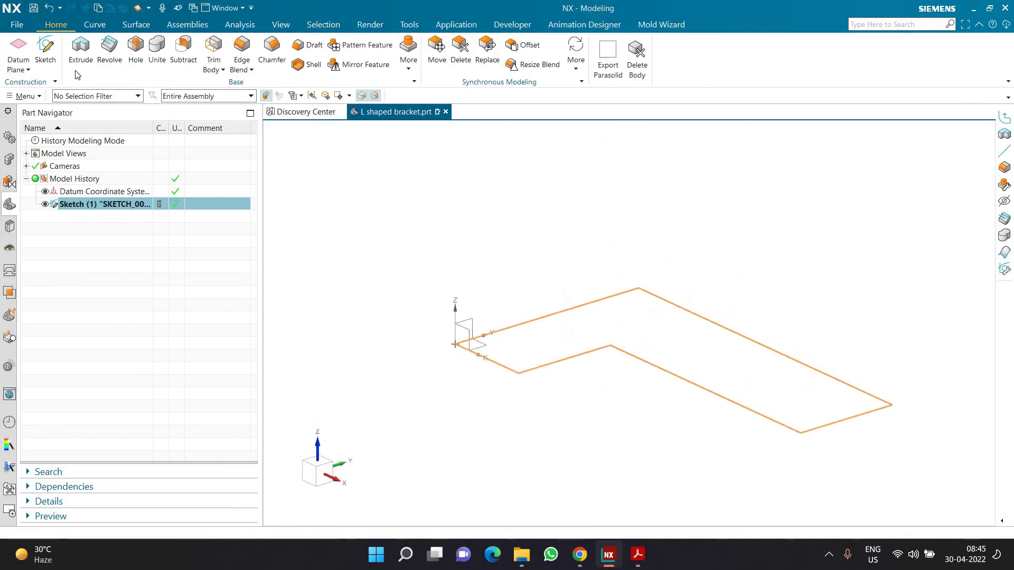
pyautogui.click(91, 65)
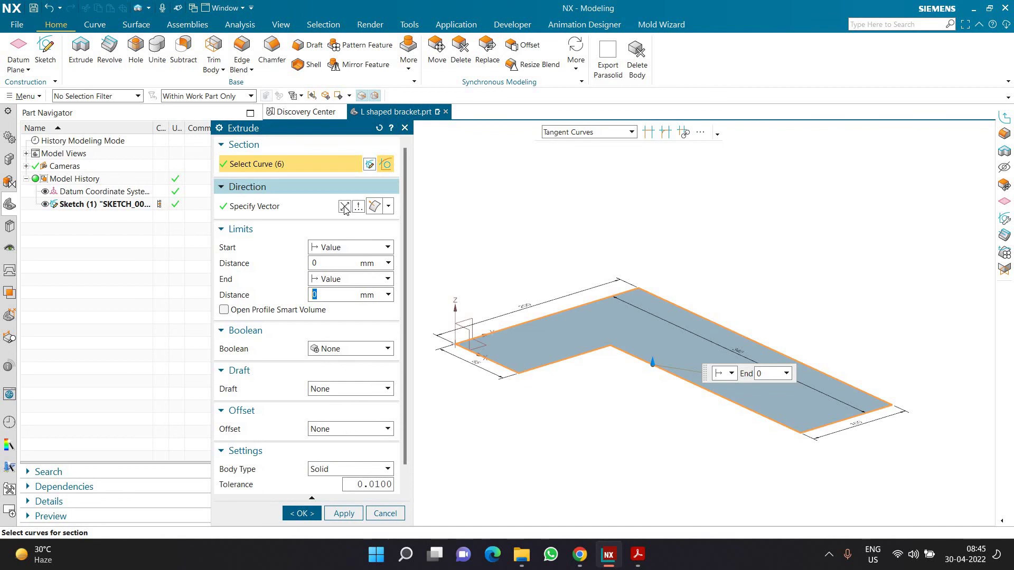
# Extrude the L sketch downward to a 40 mm depth, correcting an initial 30, to form the solid block.
pyautogui.click(344, 207)
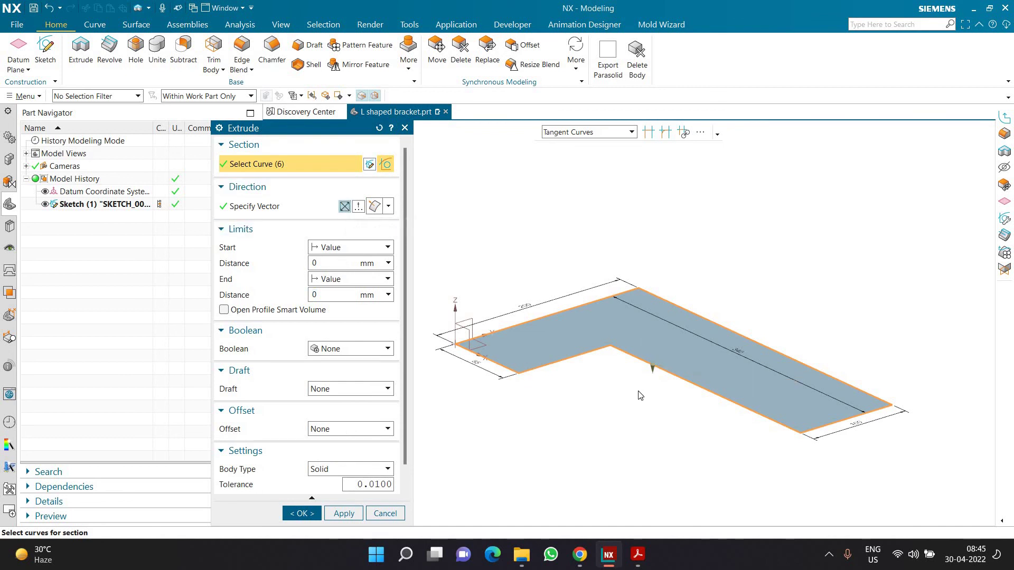
pyautogui.click(637, 554)
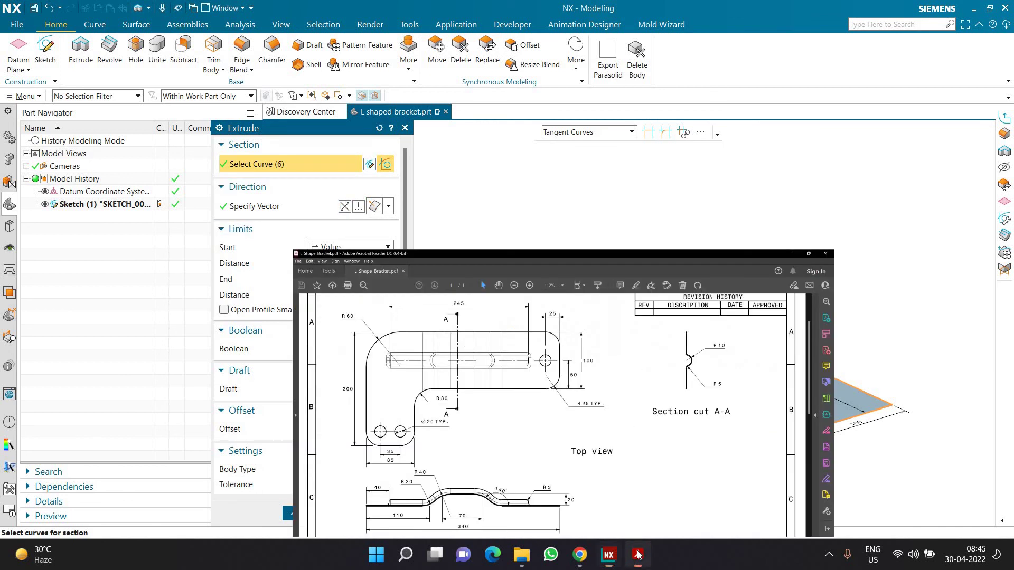
pyautogui.hotkey('alt', 'Tab')
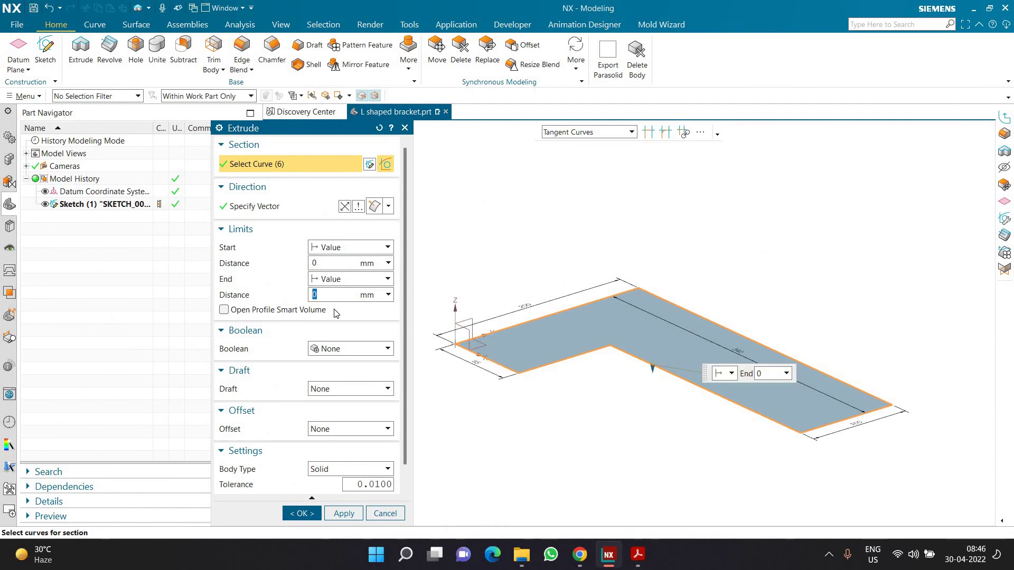
pyautogui.write('30')
pyautogui.press('Return')
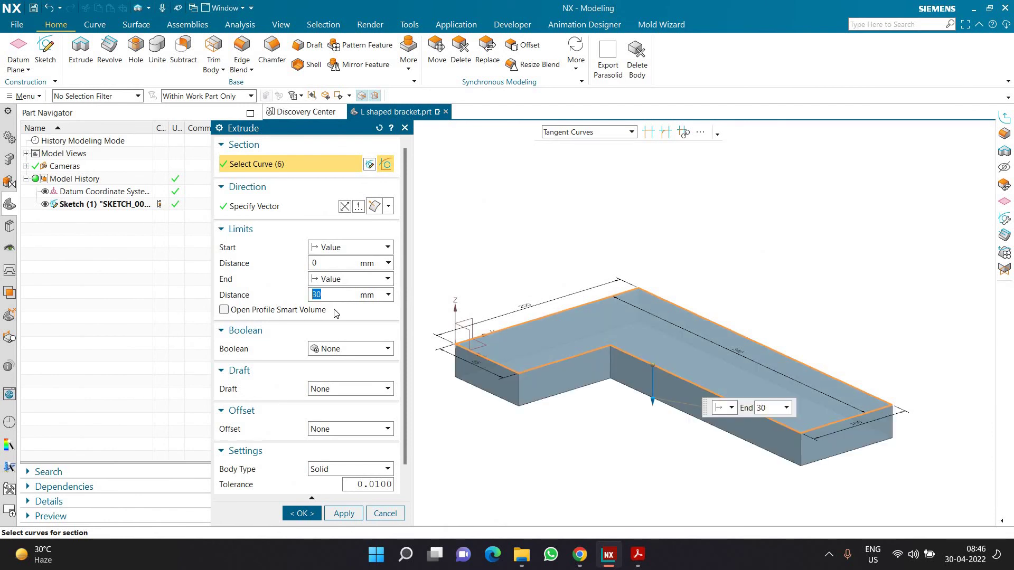
pyautogui.write('40')
pyautogui.press('Return')
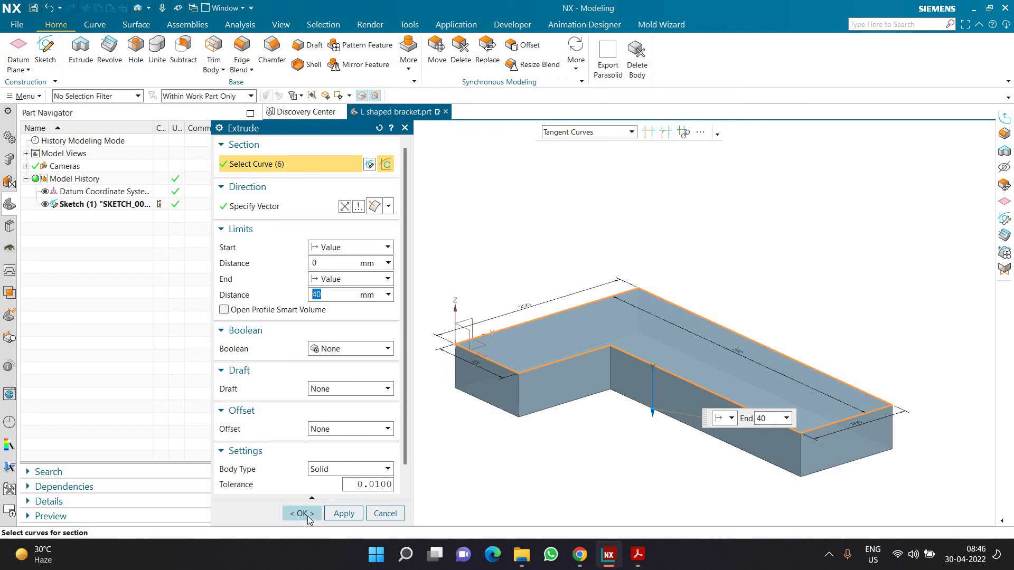
pyautogui.click(306, 514)
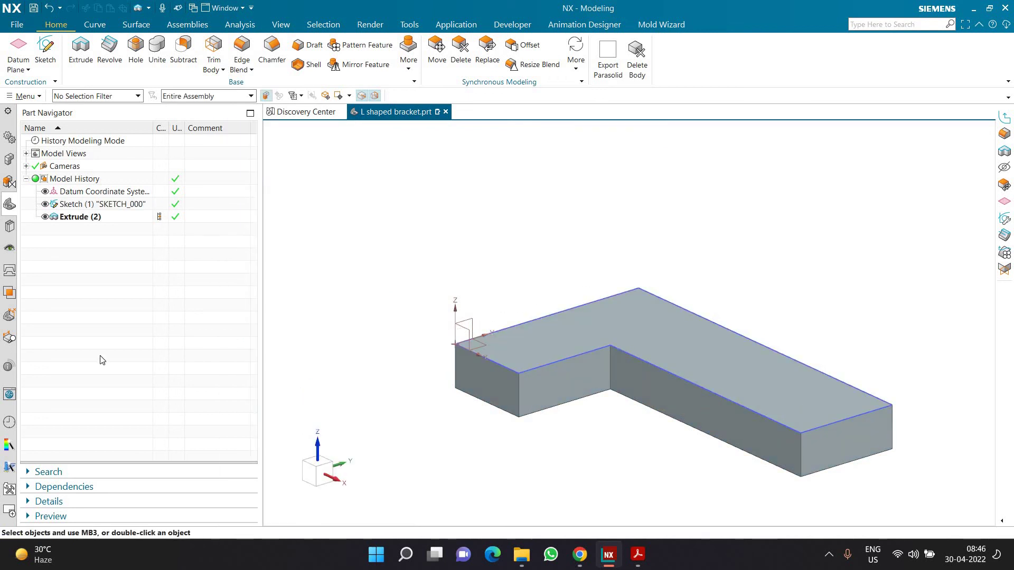
# Hide the sketch curves, then start an Edge Blend with Single Curve edge selection.
pyautogui.click(46, 203)
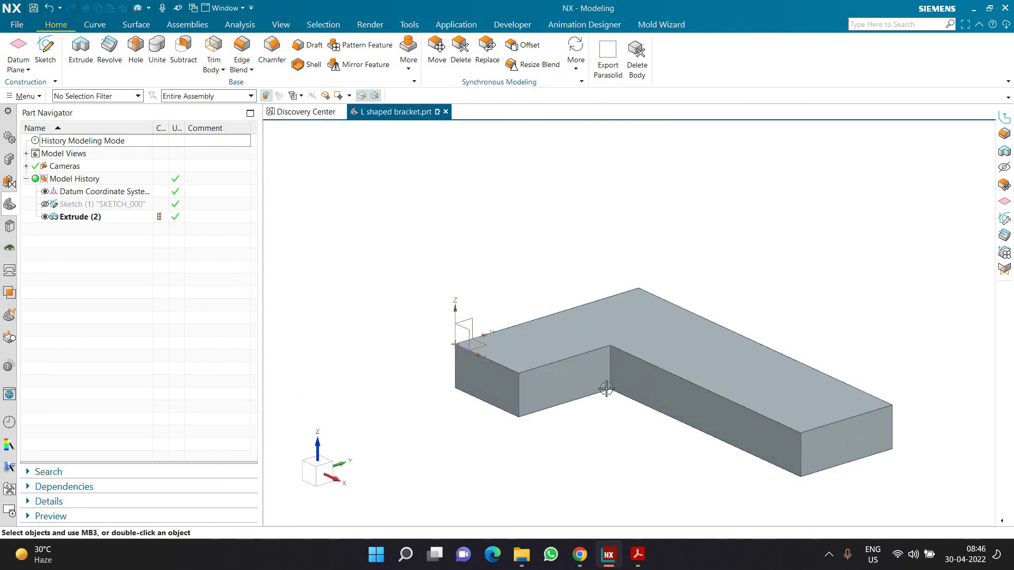
pyautogui.click(637, 561)
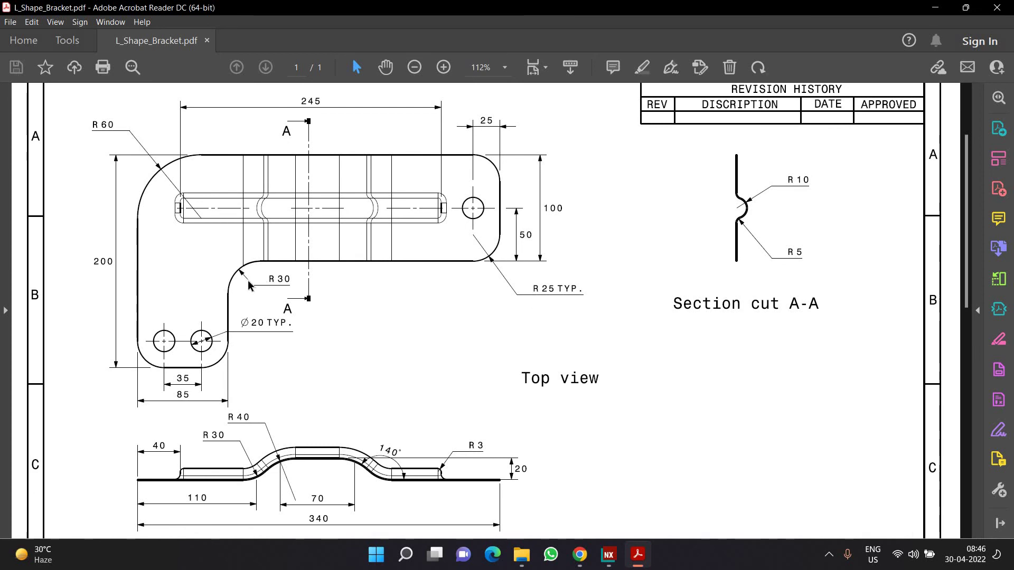
pyautogui.click(608, 554)
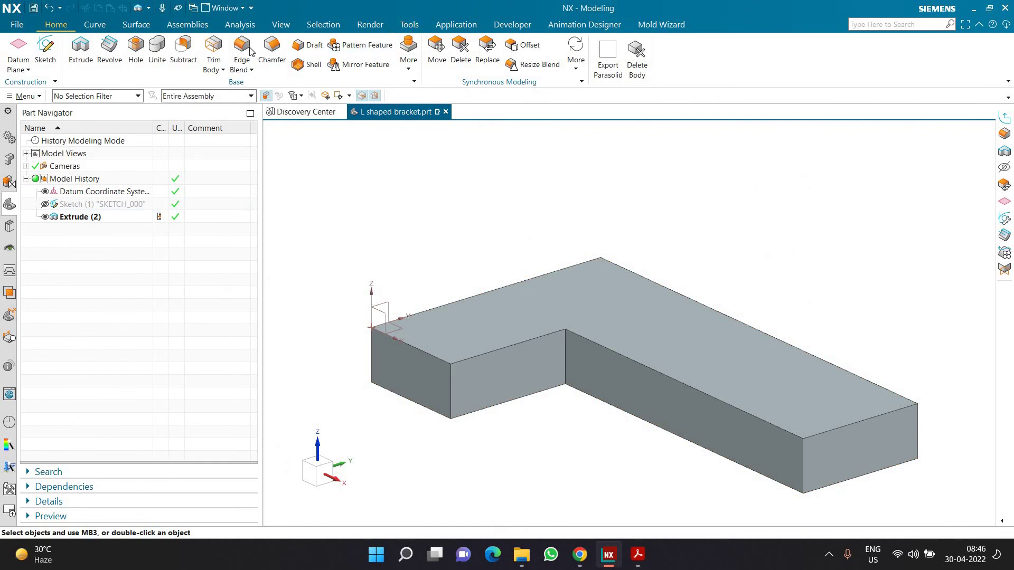
pyautogui.click(242, 53)
pyautogui.click(586, 132)
pyautogui.click(586, 145)
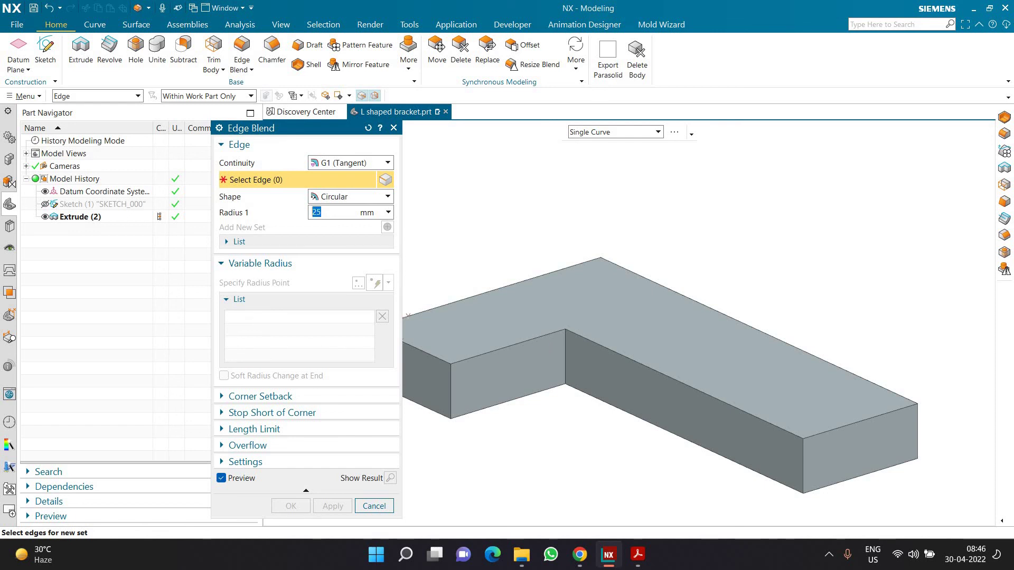
# Add a 25 mm blend set on four corner edges and a 30 mm set on the inner corner edge.
pyautogui.scroll(-2, 714, 448)
pyautogui.click(500, 390)
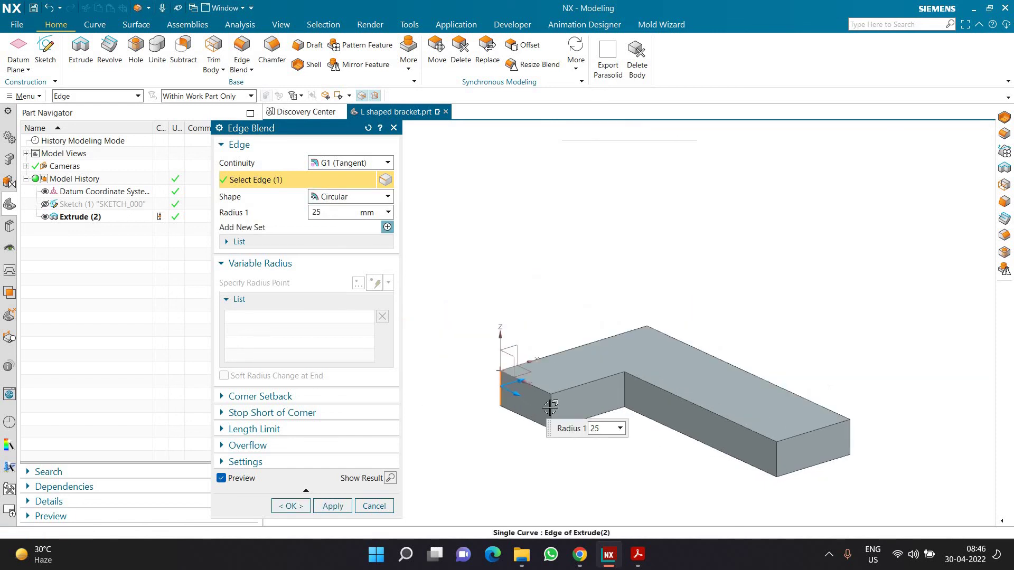
pyautogui.click(551, 410)
pyautogui.click(778, 453)
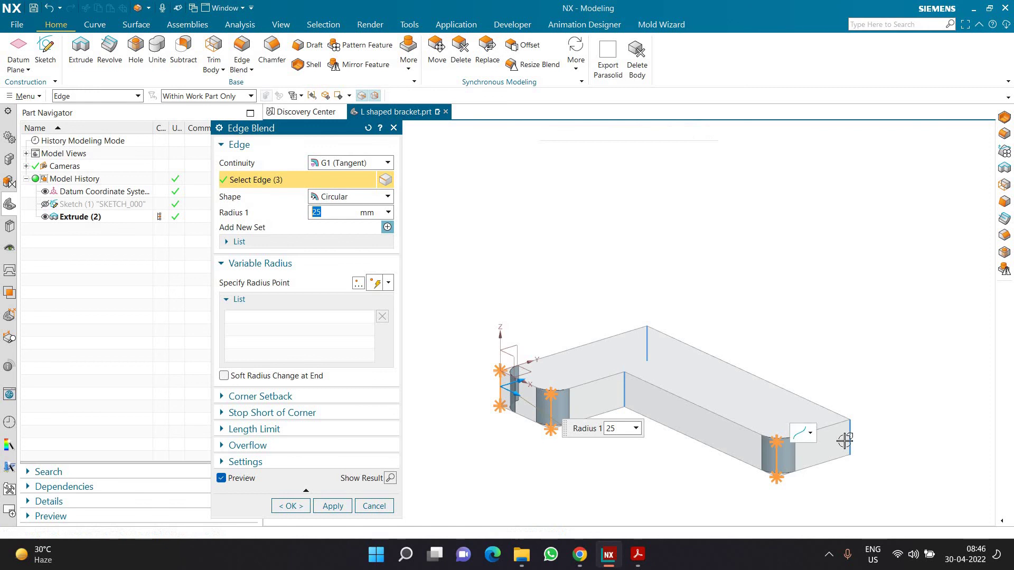
pyautogui.click(850, 437)
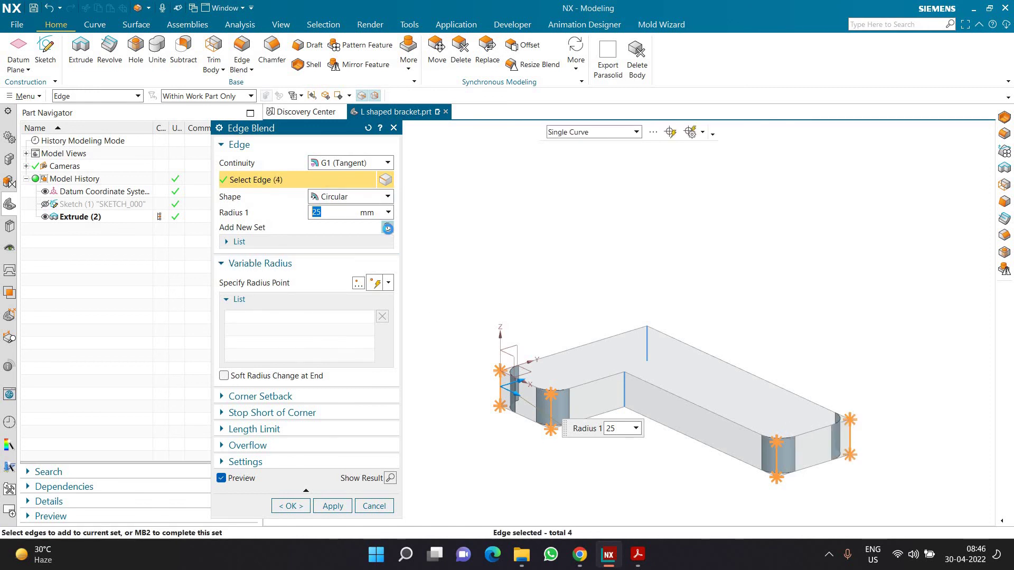
pyautogui.click(387, 227)
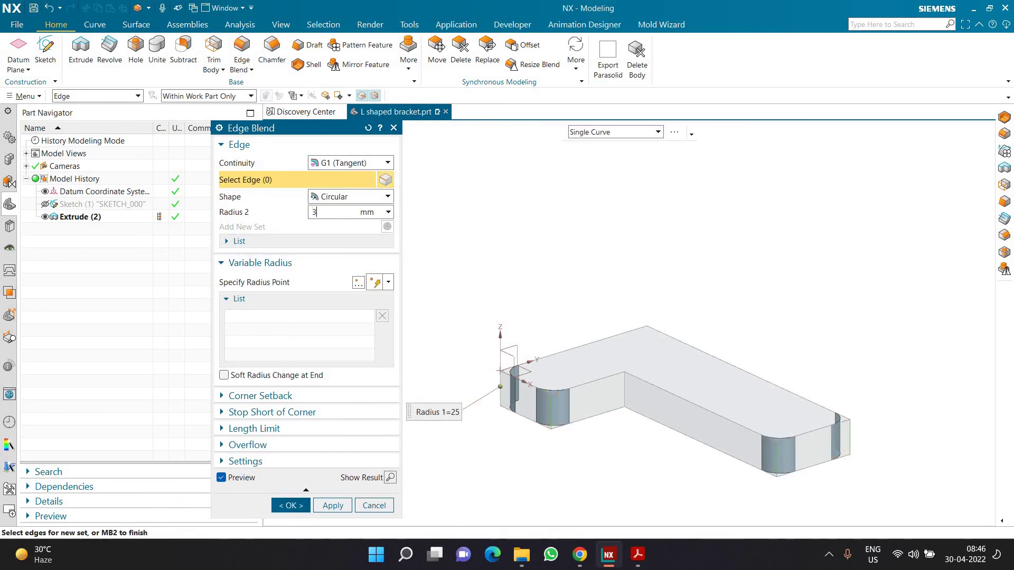
pyautogui.click(625, 389)
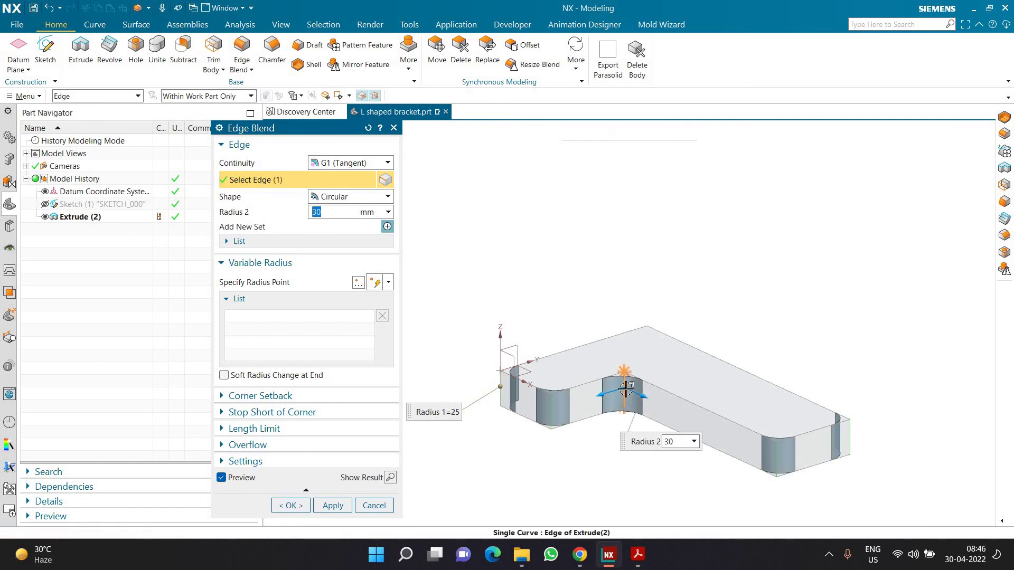
pyautogui.click(387, 227)
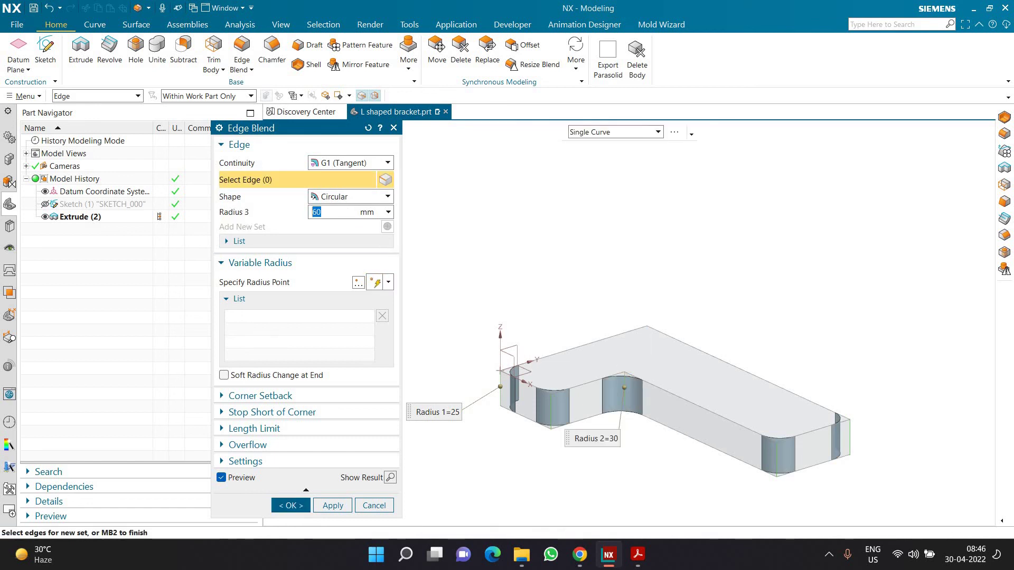
# Add a 60 mm set on the top outer corner edge, review all three sets, and apply the blend.
pyautogui.click(646, 336)
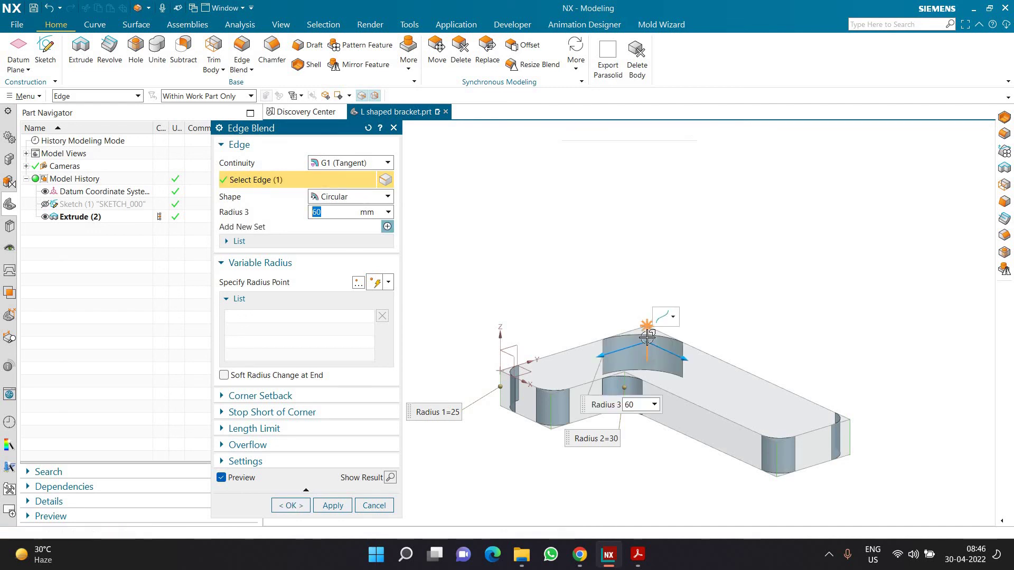
pyautogui.click(254, 241)
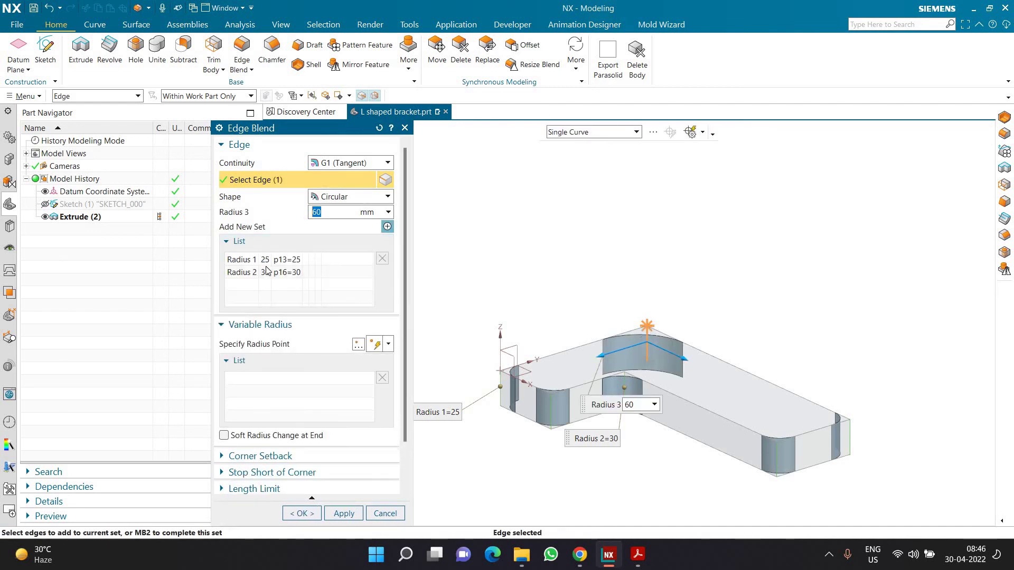
pyautogui.middleClick(266, 277)
pyautogui.click(274, 270)
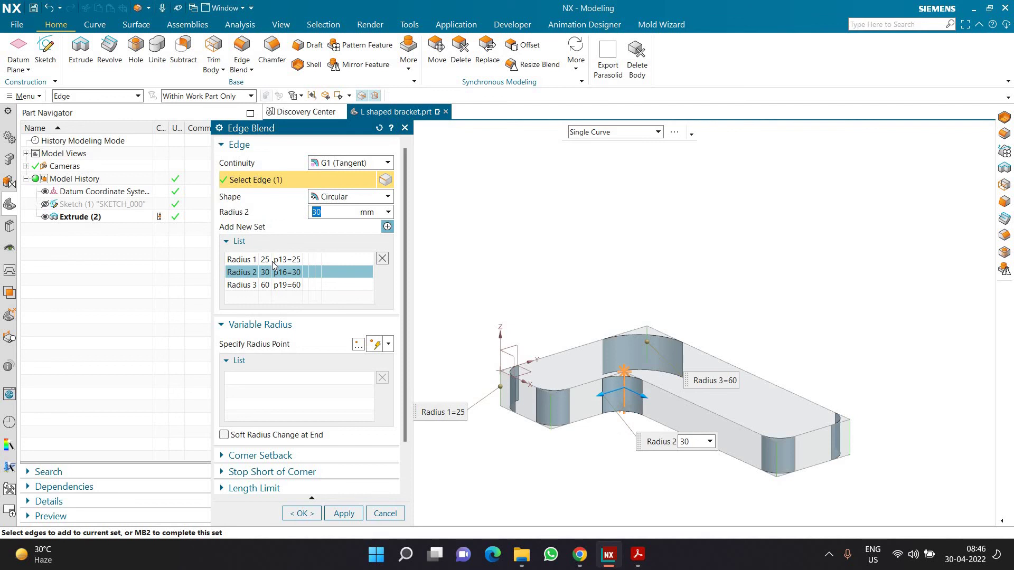
pyautogui.click(273, 263)
pyautogui.click(274, 272)
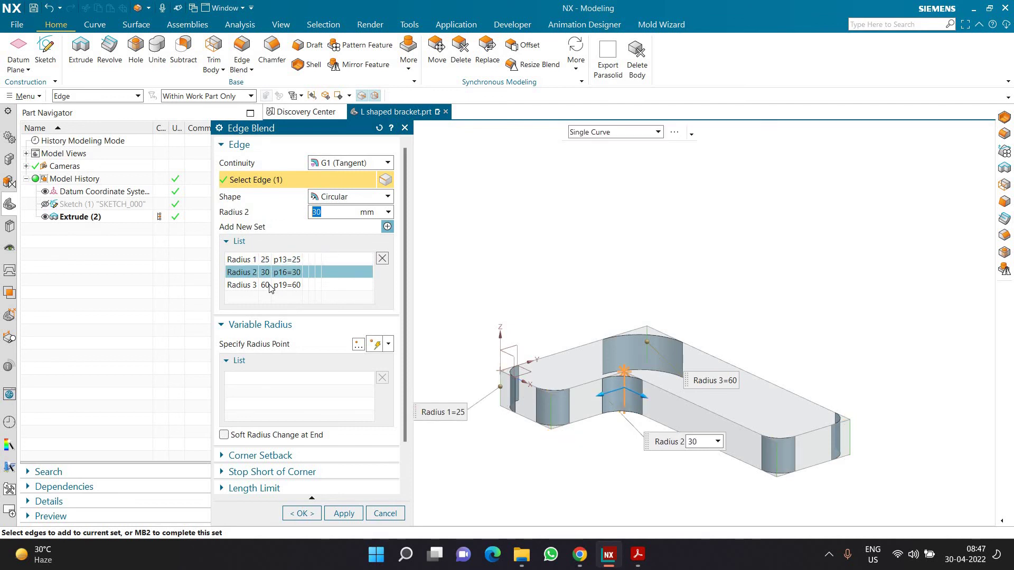
pyautogui.click(270, 285)
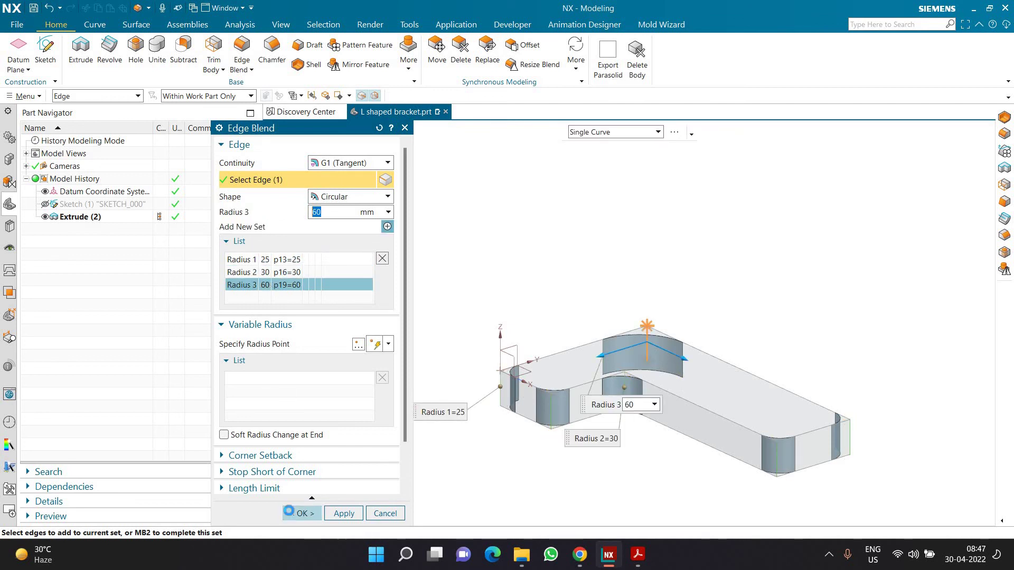
pyautogui.click(290, 514)
pyautogui.moveTo(484, 448)
pyautogui.mouseDown(button='middle')
pyautogui.moveTo(467, 426)
pyautogui.moveTo(478, 410)
pyautogui.mouseUp(button='middle')
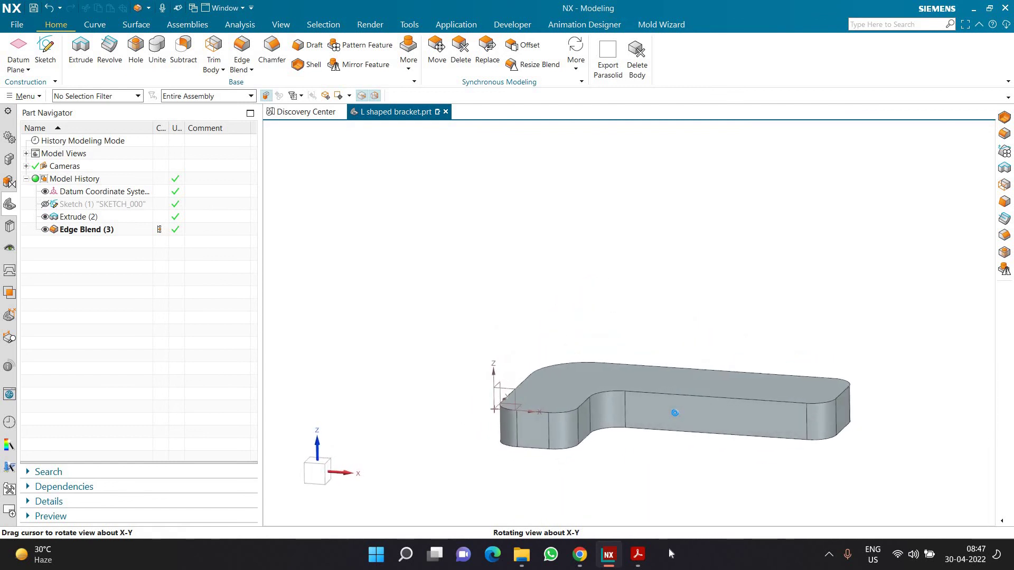
pyautogui.click(637, 554)
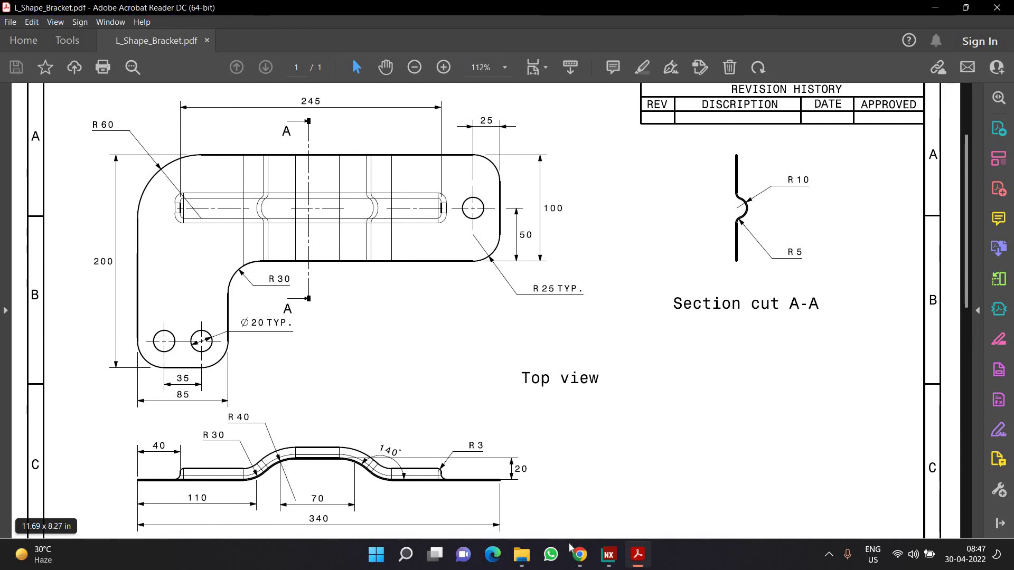
# Make Extrude (2) the current feature in the Part Navigator, removing the blends from view.
pyautogui.click(608, 554)
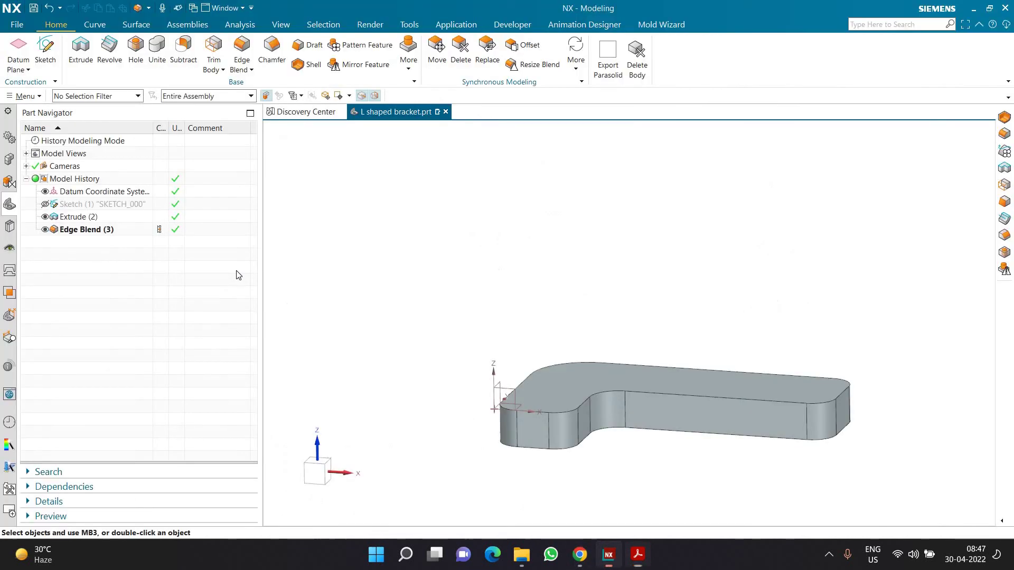
pyautogui.click(156, 217)
pyautogui.hotkey('ctrl', 'z')
pyautogui.rightClick(121, 217)
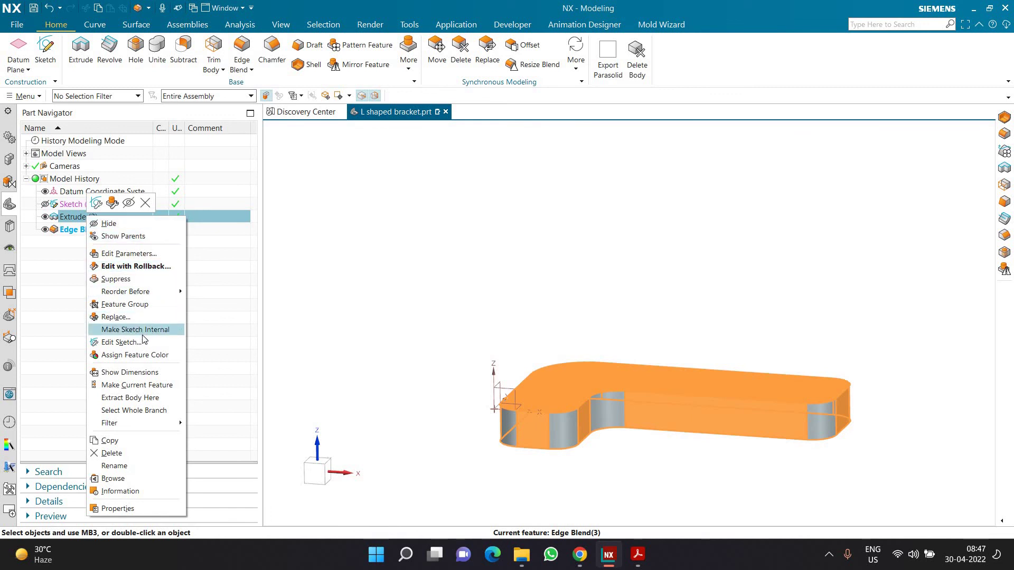
pyautogui.click(138, 386)
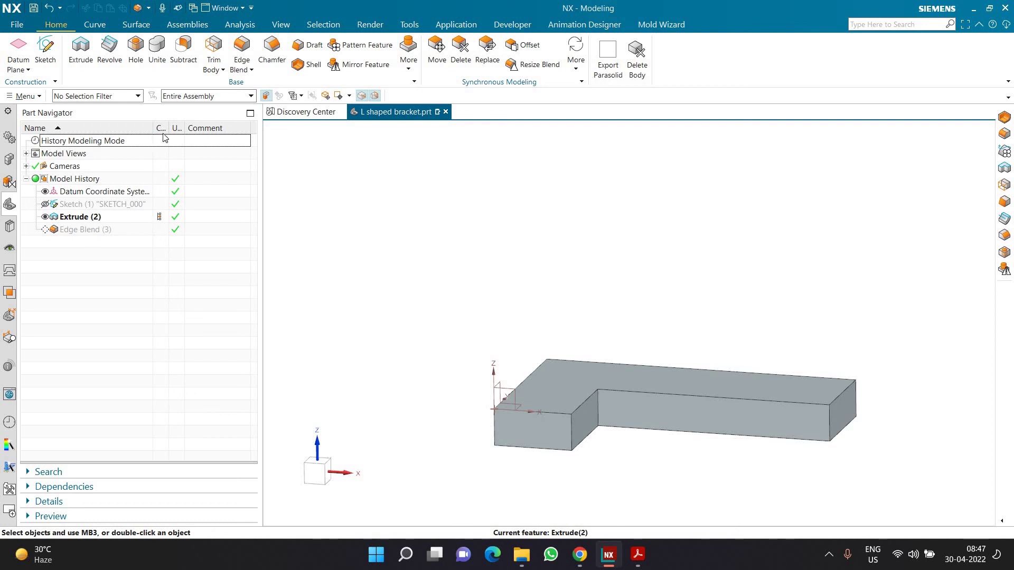
pyautogui.doubleClick(160, 228)
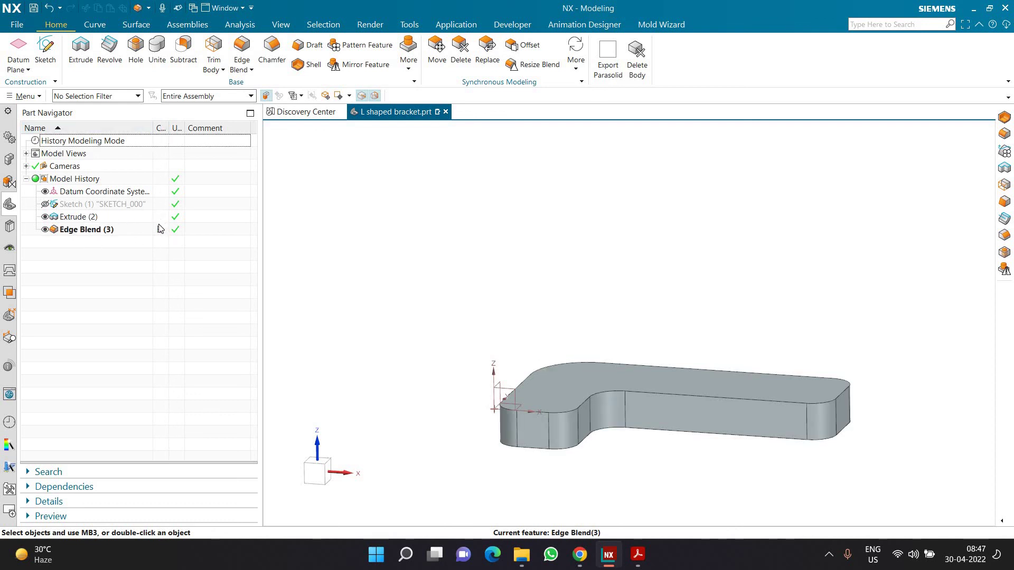
pyautogui.doubleClick(159, 217)
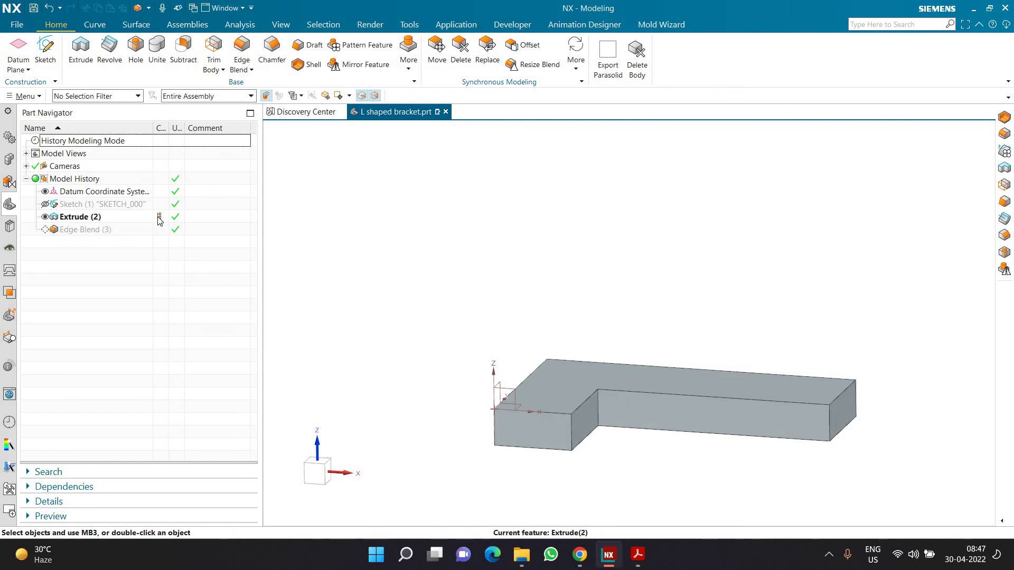
pyautogui.rightClick(83, 221)
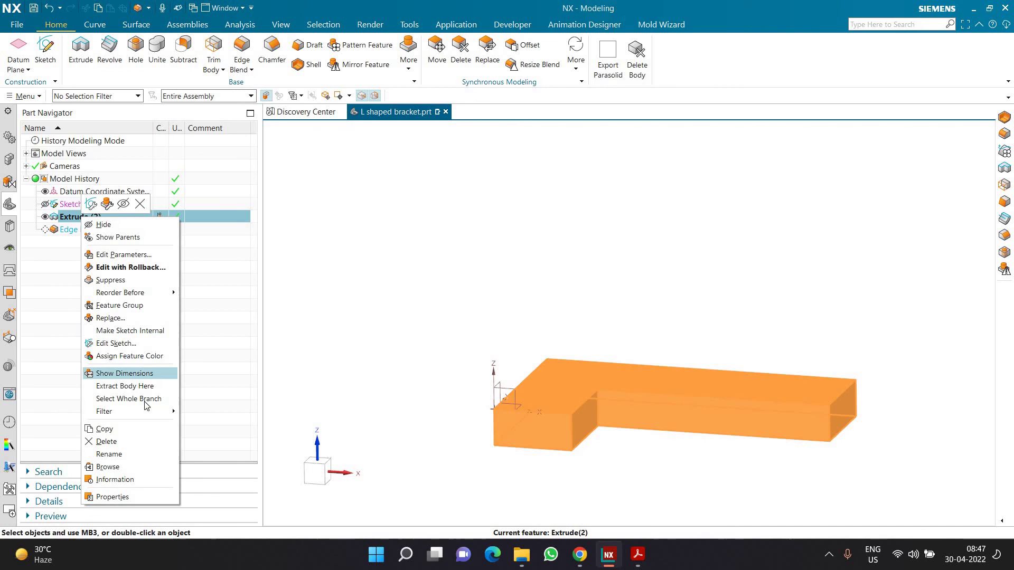
pyautogui.click(64, 352)
pyautogui.rightClick(92, 217)
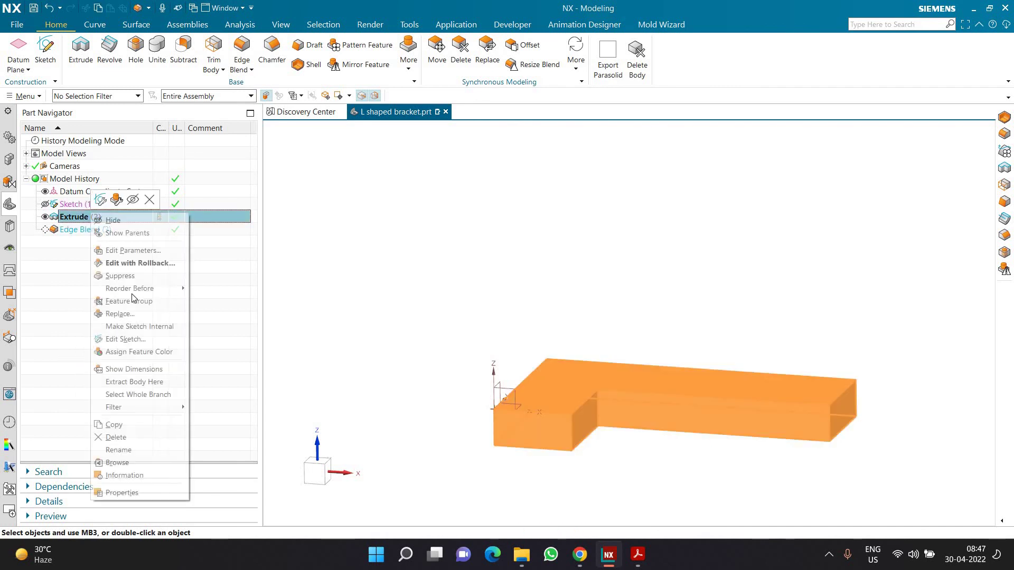
pyautogui.click(73, 370)
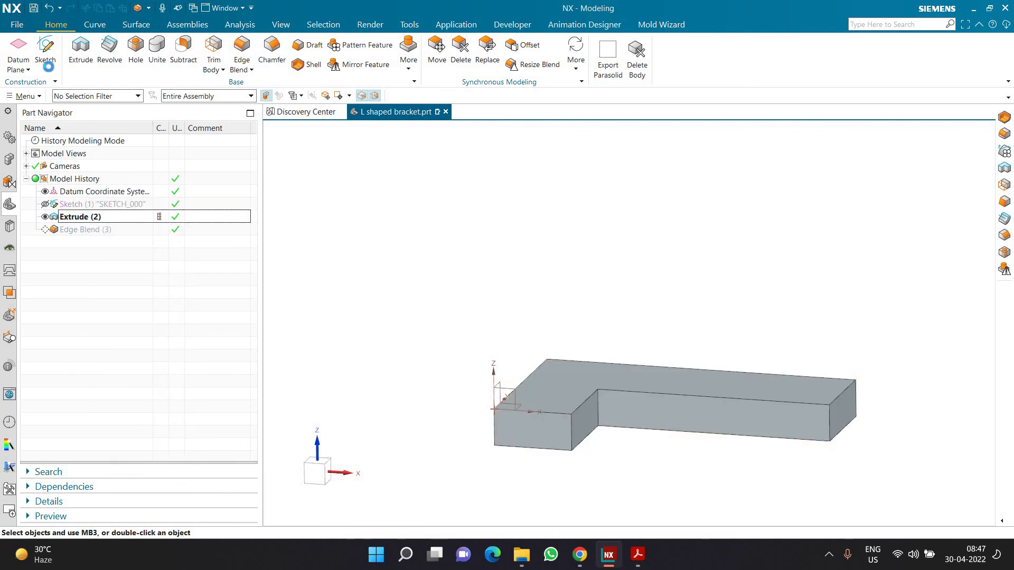
# On the front face, sketch a closed trapezoid whose base sits on the bracket's top edge.
pyautogui.click(679, 420)
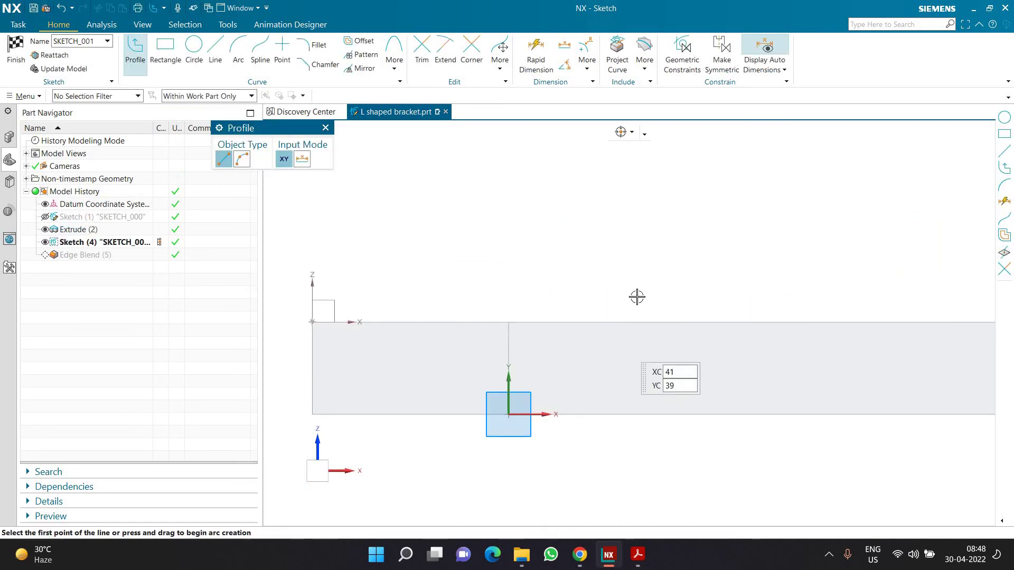
pyautogui.click(604, 322)
pyautogui.click(671, 262)
pyautogui.press('Return')
pyautogui.click(859, 321)
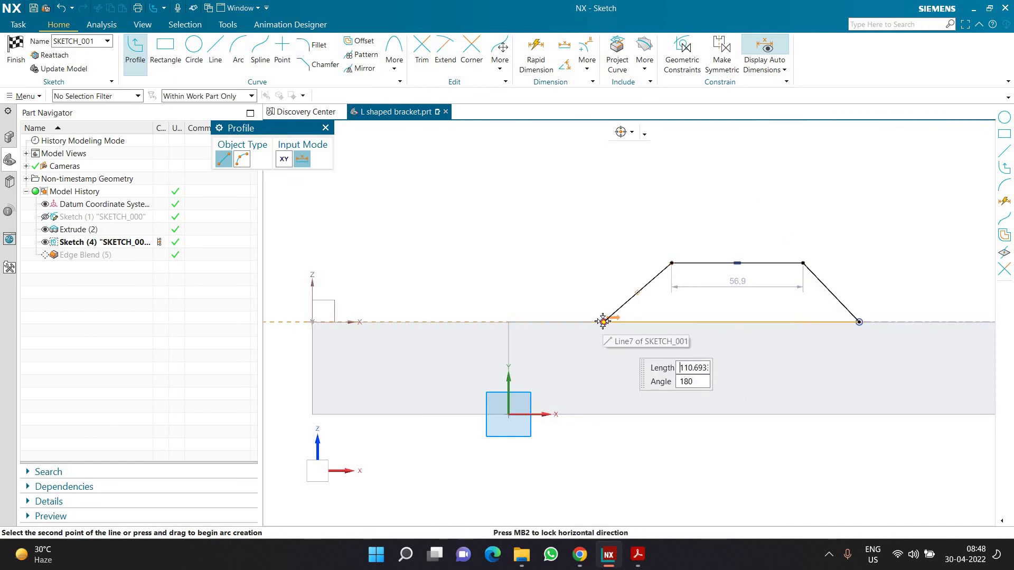
pyautogui.press('Return')
pyautogui.press('Escape')
pyautogui.scroll(2, 873, 246)
# Constrain the two slanted trapezoid sides to equal length, checking the drawing for reference.
pyautogui.click(462, 290)
pyautogui.click(743, 290)
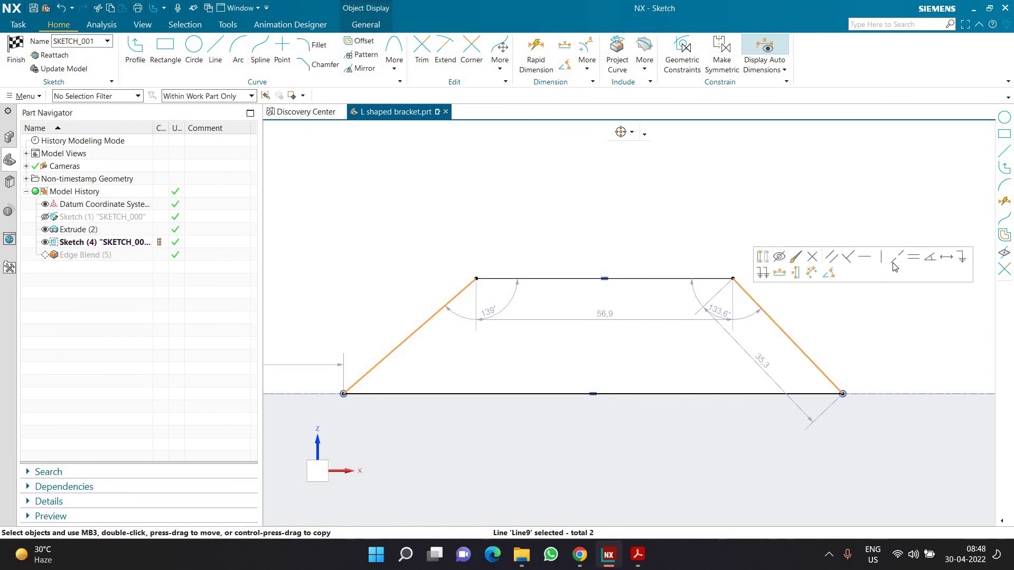
pyautogui.click(855, 267)
pyautogui.scroll(-3, 550, 303)
pyautogui.scroll(2, 781, 294)
pyautogui.scroll(-2, 585, 417)
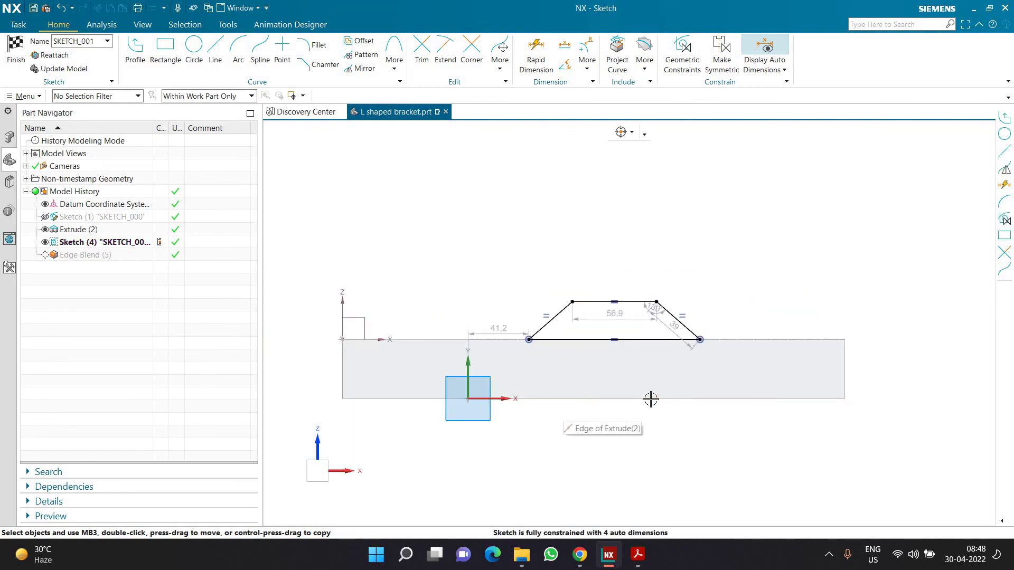
pyautogui.click(640, 558)
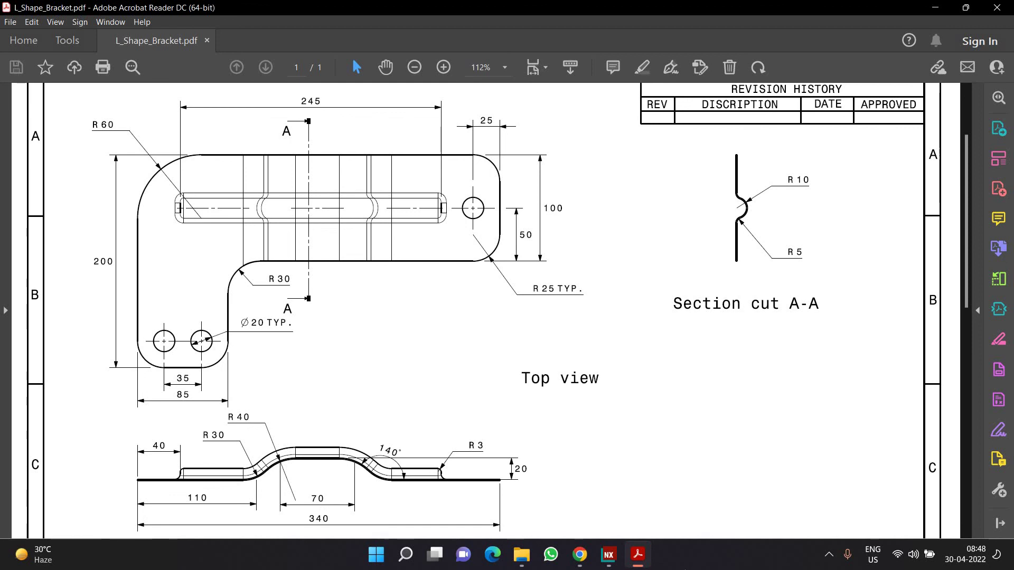
pyautogui.click(640, 557)
pyautogui.scroll(2, 761, 303)
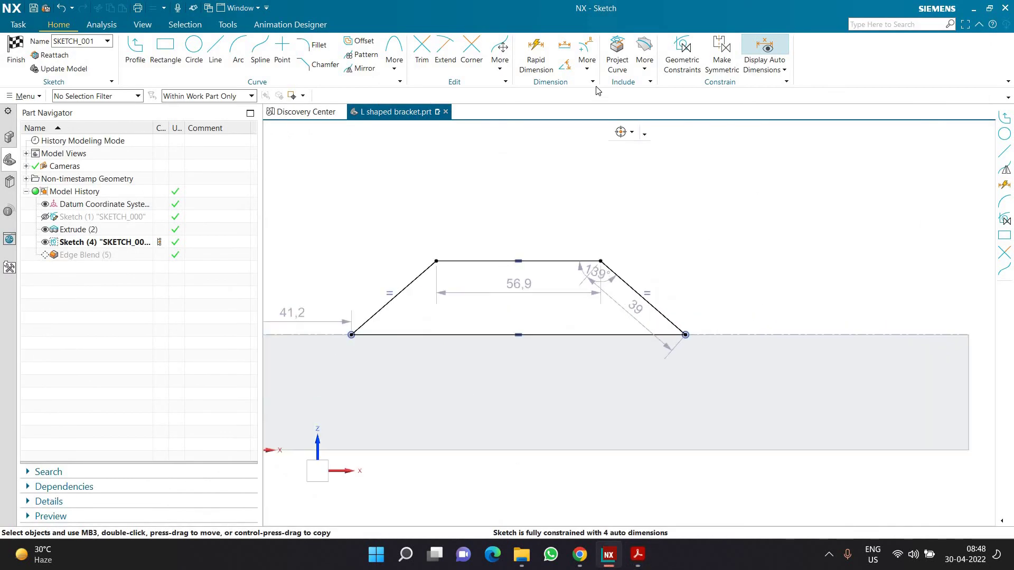
# Dimension the trapezoid rib with a 20 height and a 70 top width.
pyautogui.press('d')
pyautogui.click(684, 328)
pyautogui.click(685, 334)
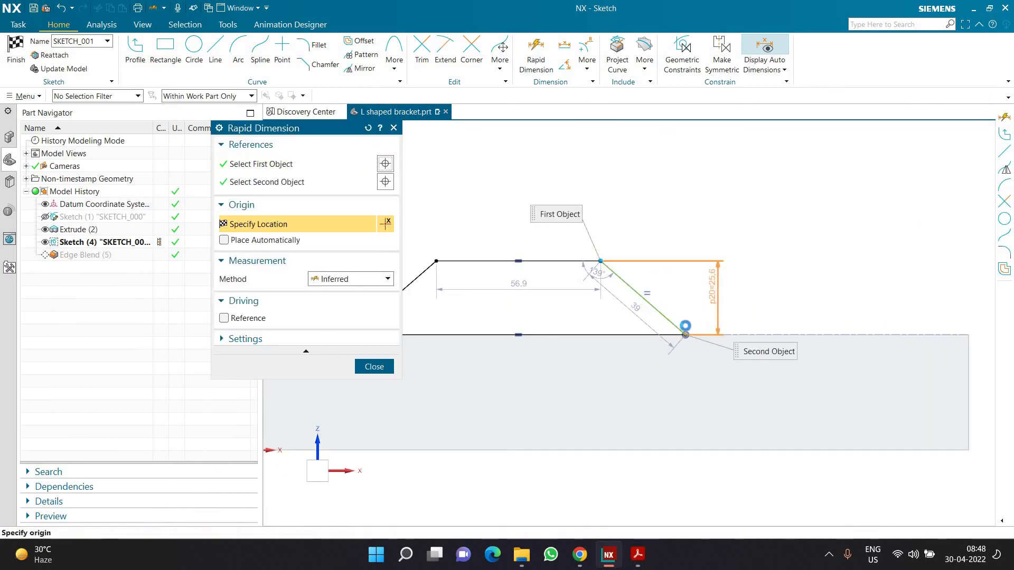
pyautogui.click(682, 328)
pyautogui.write('20')
pyautogui.press('Return')
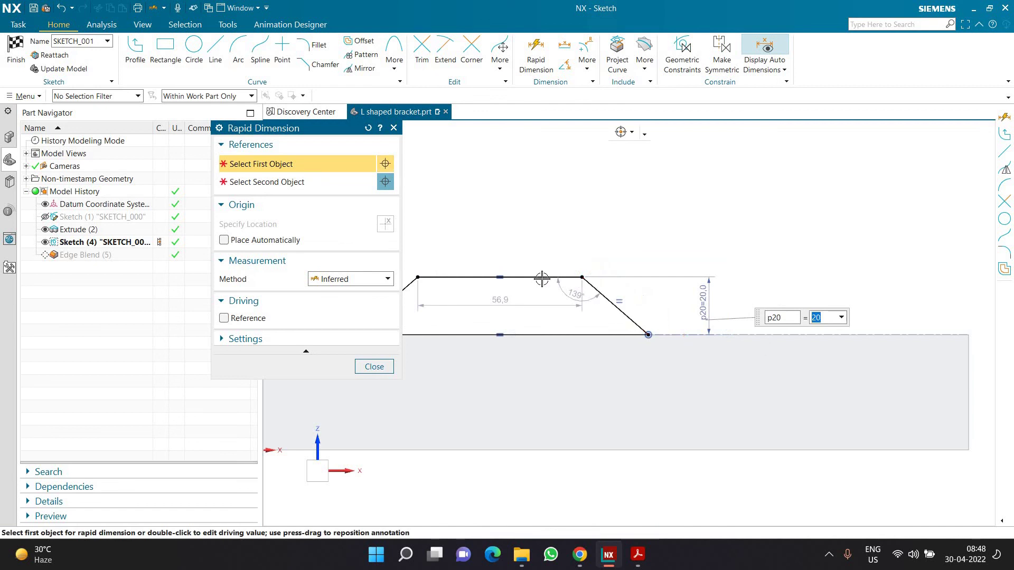
pyautogui.click(460, 273)
pyautogui.click(460, 273)
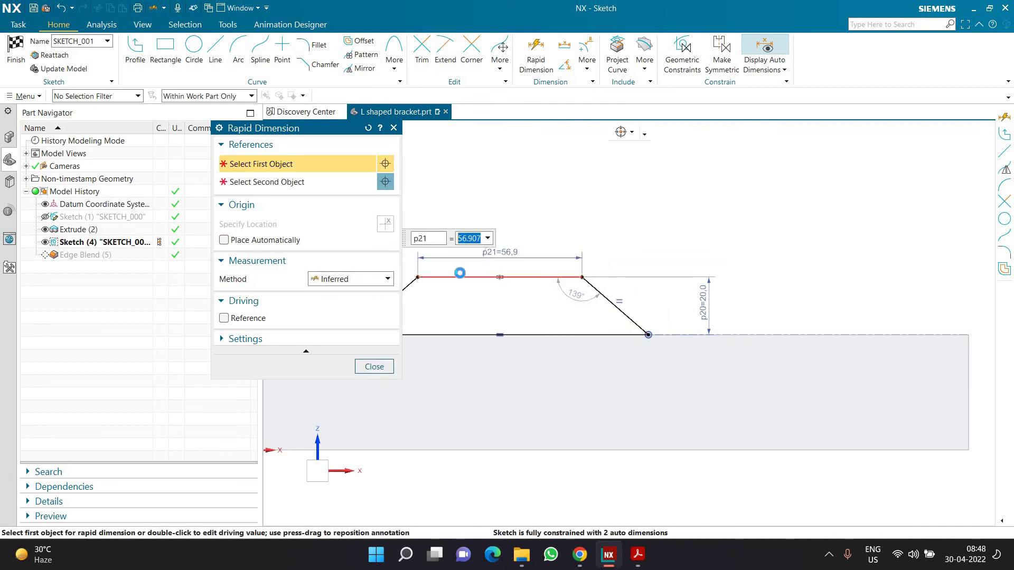
pyautogui.write('70')
pyautogui.press('Return')
# Check the drawing, then set a 140° angle between the slanted side and base line.
pyautogui.scroll(-3, 730, 369)
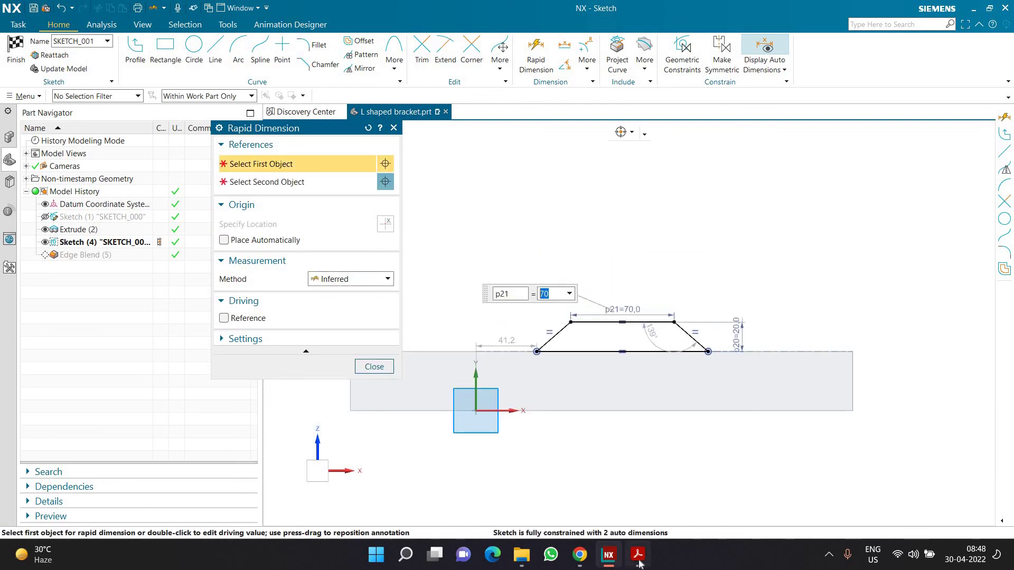
pyautogui.click(638, 561)
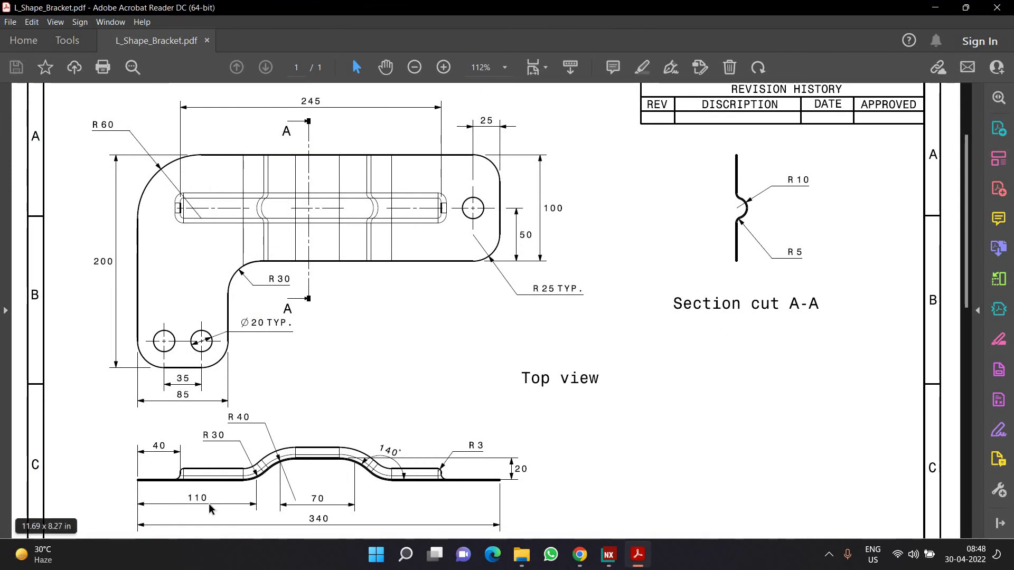
pyautogui.click(636, 556)
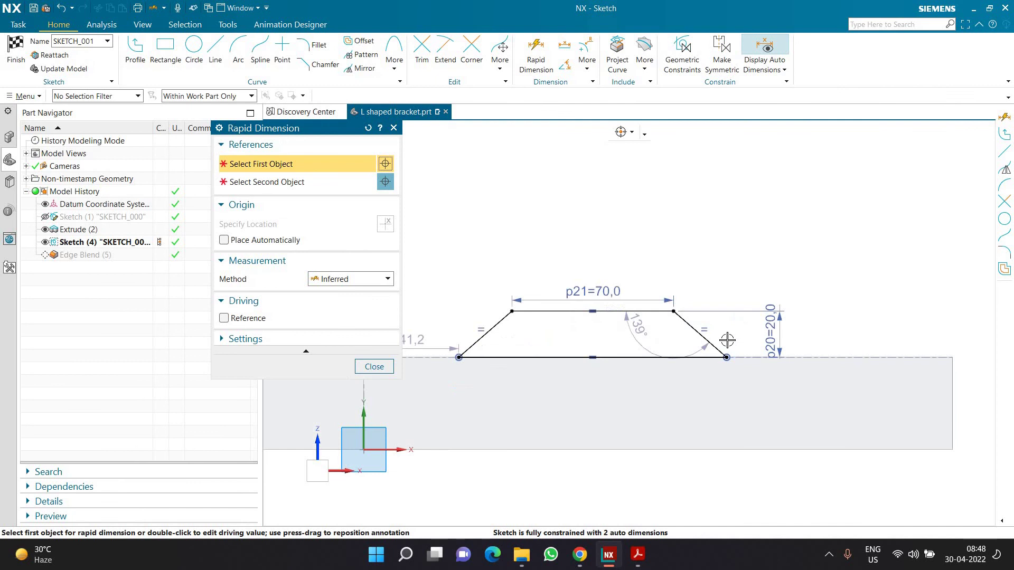
pyautogui.click(726, 358)
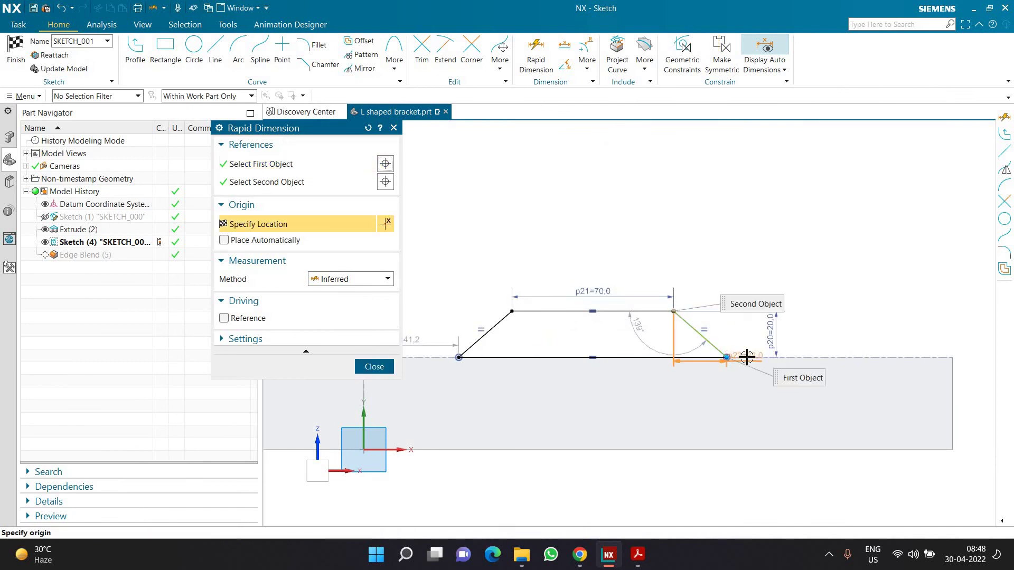
pyautogui.click(731, 357)
pyautogui.click(739, 344)
pyautogui.write('140')
pyautogui.press('Return')
pyautogui.scroll(-3, 511, 357)
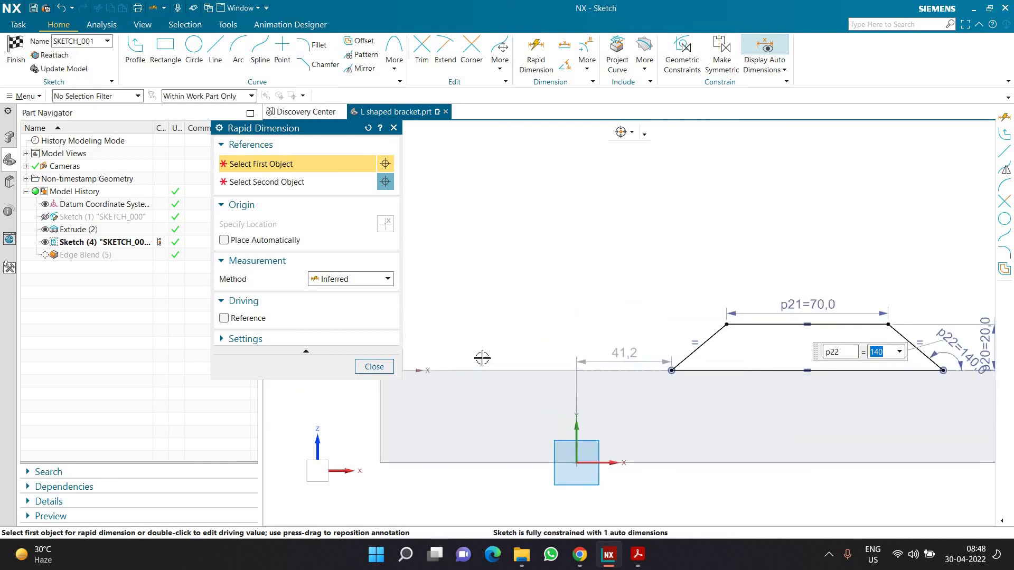
# Dimension a 110 horizontal offset from the sketch origin to the trapezoid's left endpoint.
pyautogui.click(472, 368)
pyautogui.click(658, 366)
pyautogui.click(563, 378)
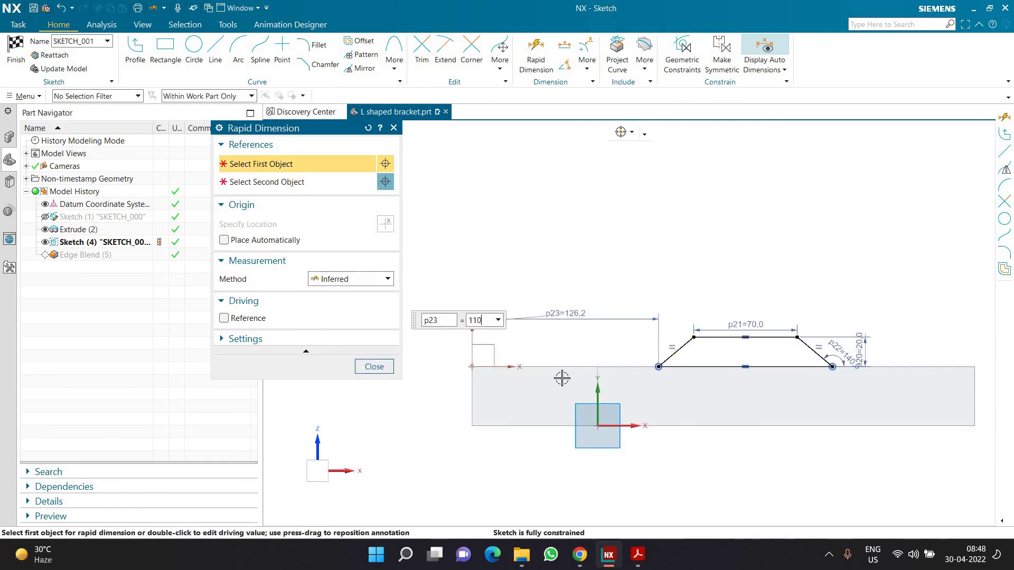
pyautogui.write('110')
pyautogui.press('Return')
pyautogui.middleClick(410, 250)
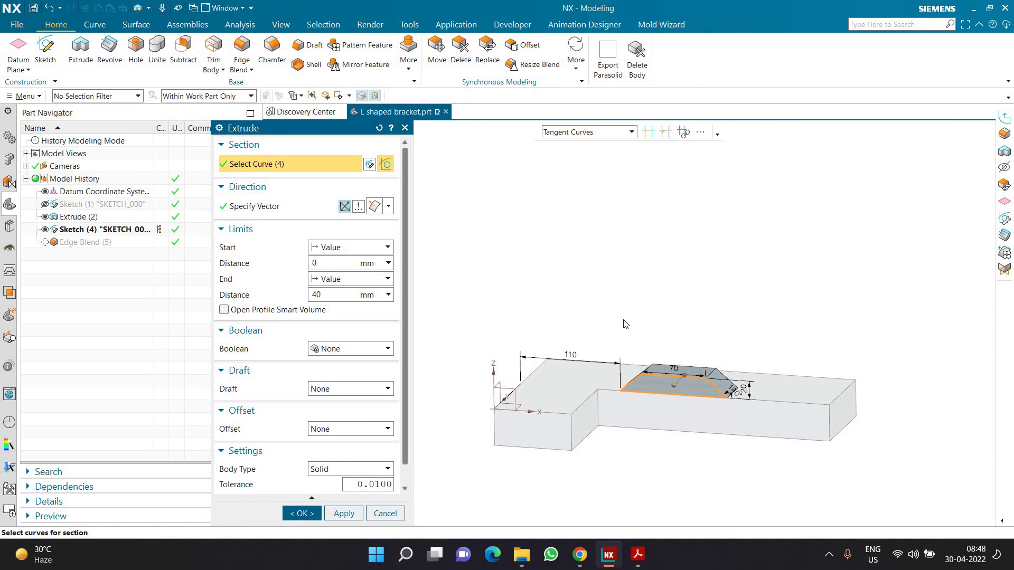
# Accept the extrusion, then edit Extrude (4) to run Until Extended to the far side face.
pyautogui.moveTo(711, 348); pyautogui.dragTo(323, 352, button='middle')
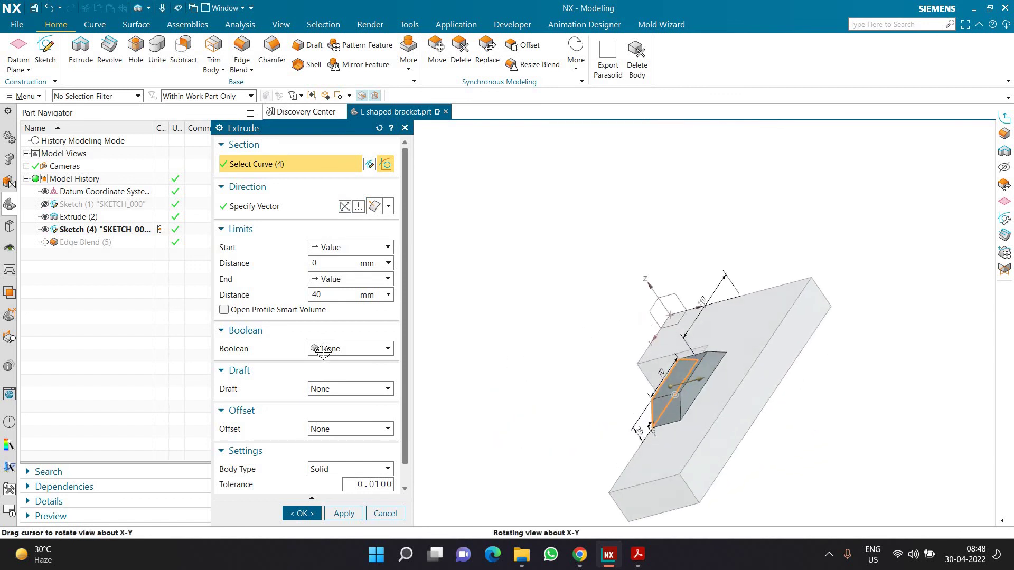
pyautogui.middleClick(324, 352)
pyautogui.doubleClick(100, 243)
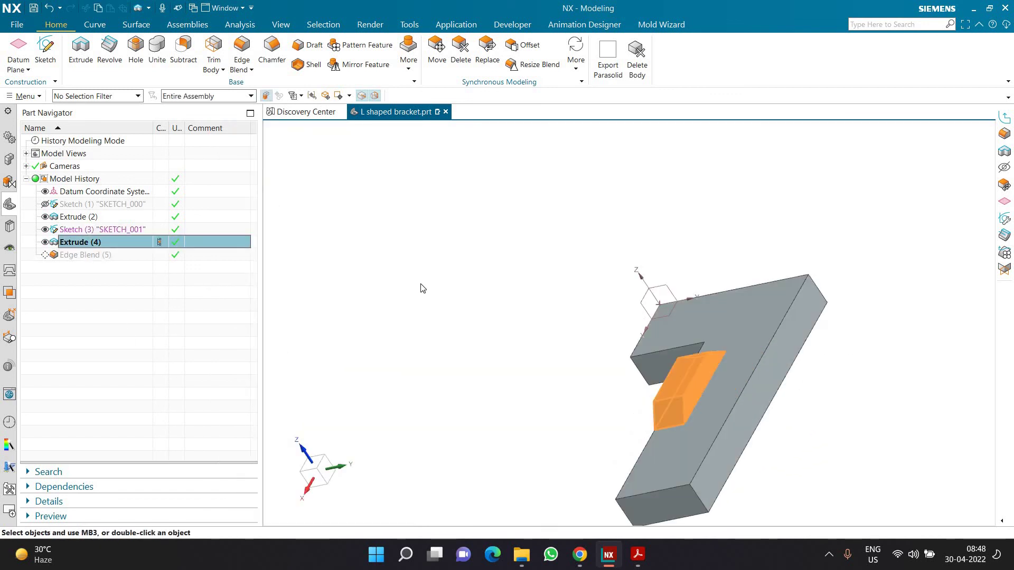
pyautogui.click(351, 279)
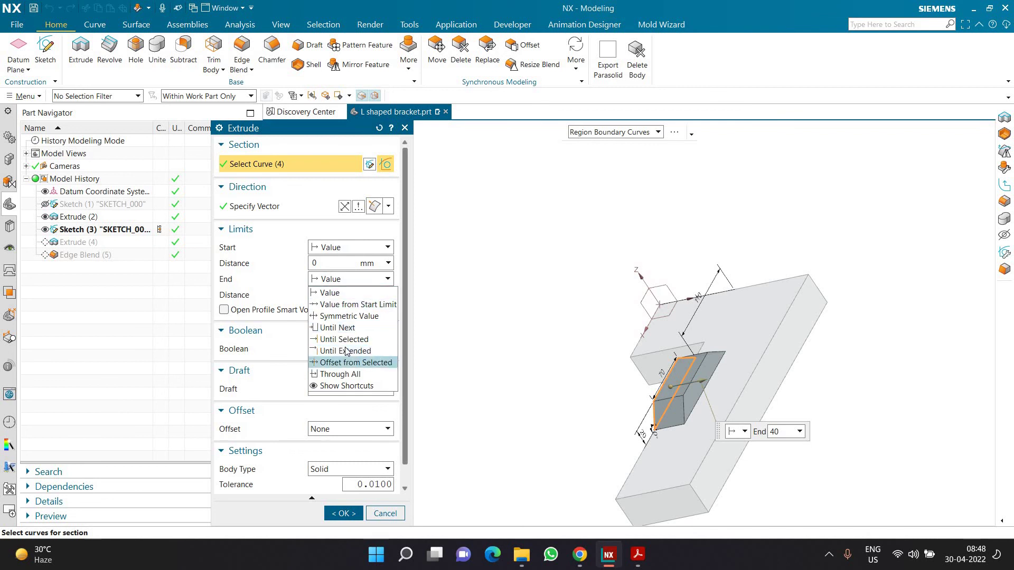
pyautogui.click(345, 351)
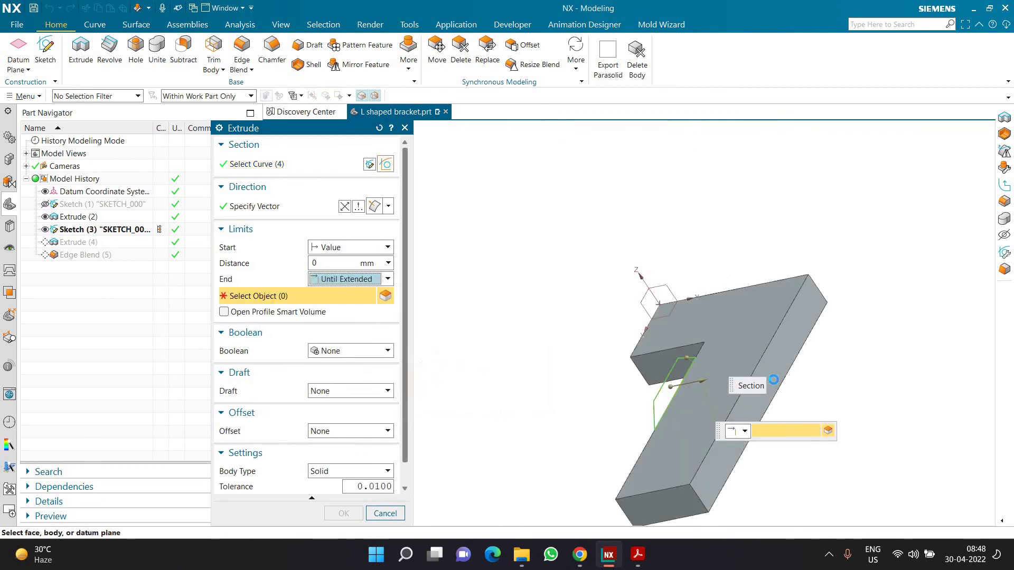
pyautogui.click(775, 380)
# Set Extrude (4)'s Boolean to Unite with the bracket body and confirm.
pyautogui.click(358, 357)
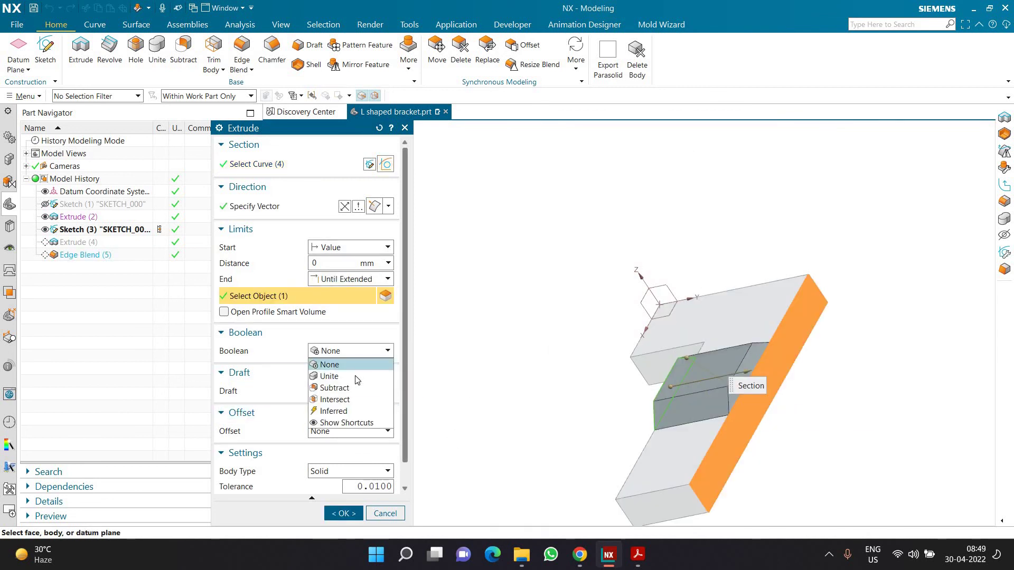
pyautogui.click(354, 375)
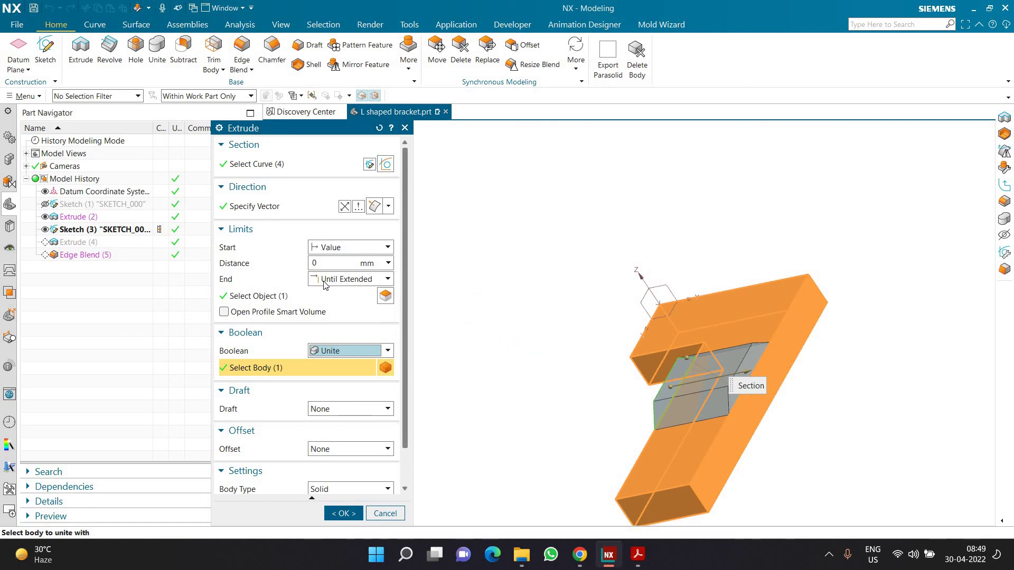
pyautogui.click(337, 512)
pyautogui.moveTo(549, 391); pyautogui.dragTo(680, 402, button='middle')
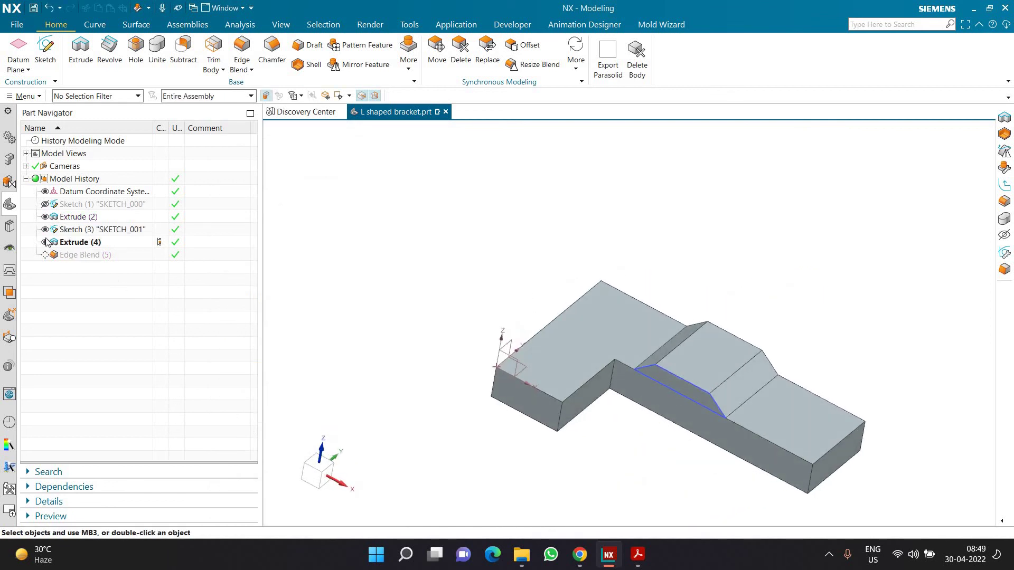
pyautogui.scroll(3, 723, 380)
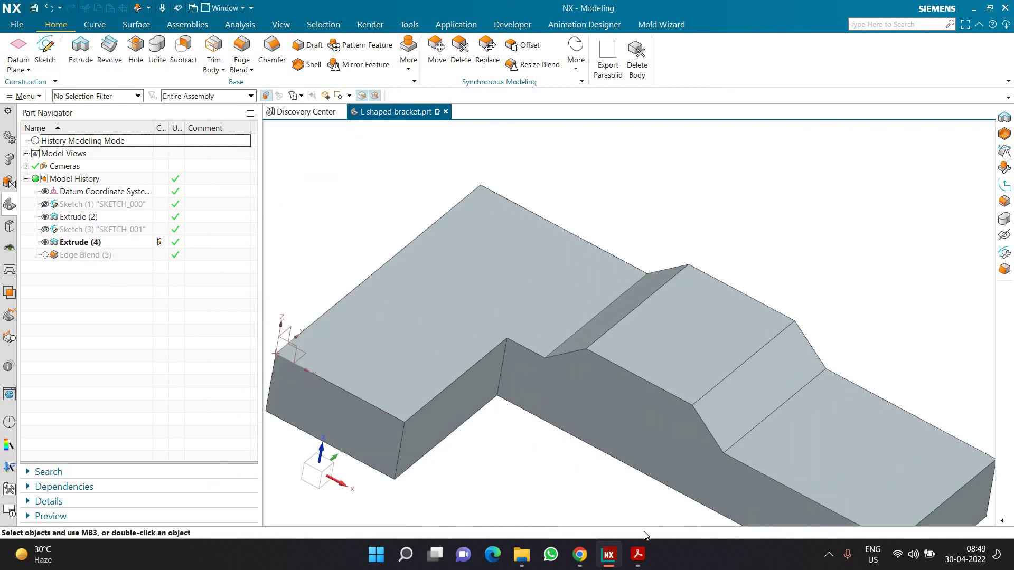
# Check the PDF drawing, then blend the two rib step edges at R30.
pyautogui.click(641, 558)
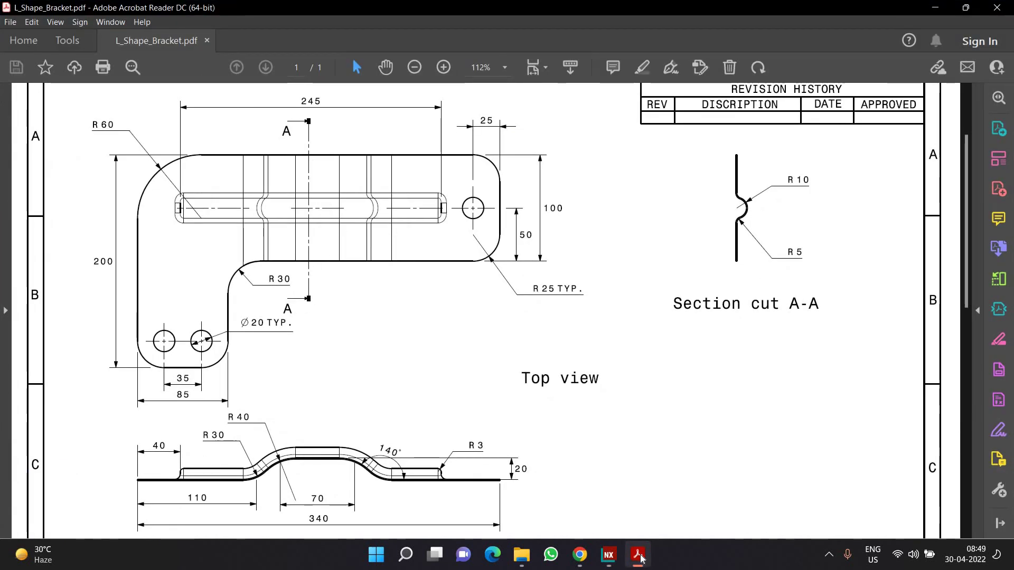
pyautogui.hotkey('alt', 'Tab')
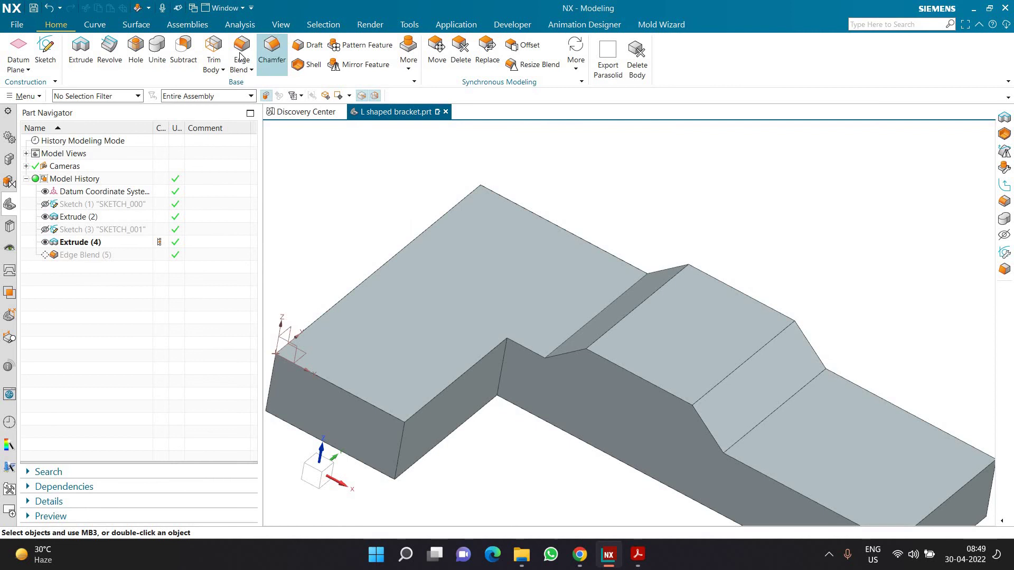
pyautogui.press('b')
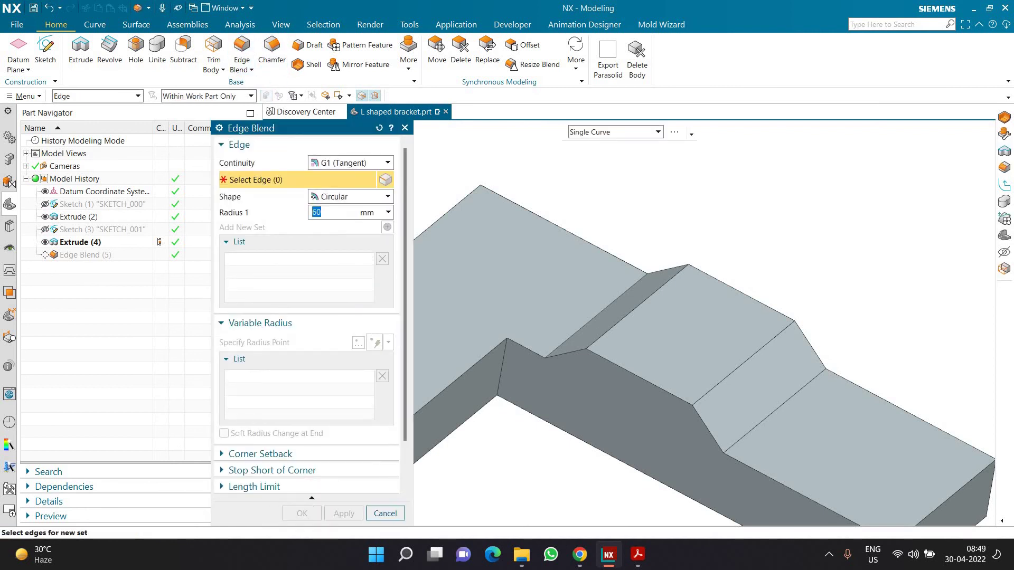
pyautogui.click(573, 335)
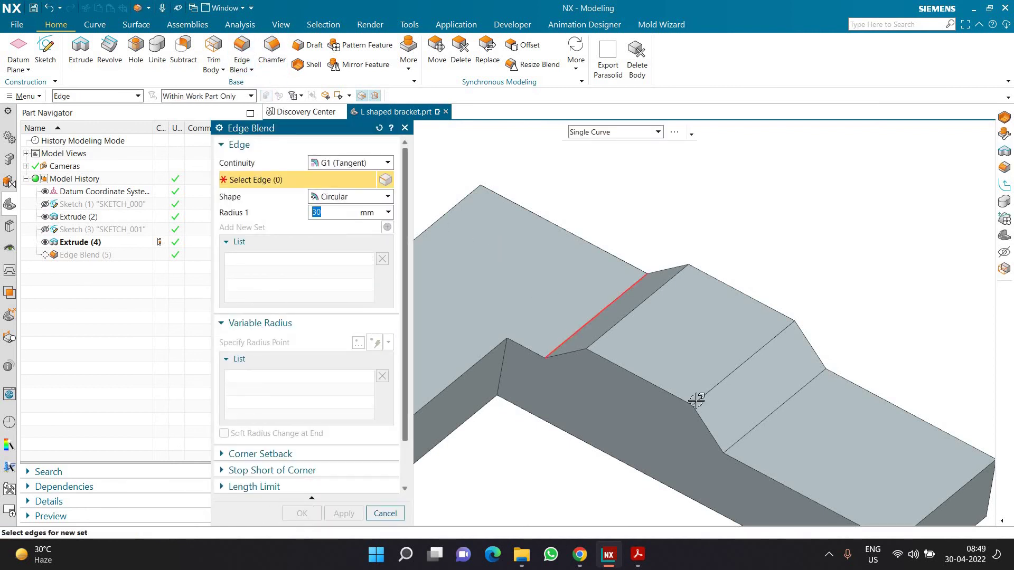
pyautogui.click(739, 434)
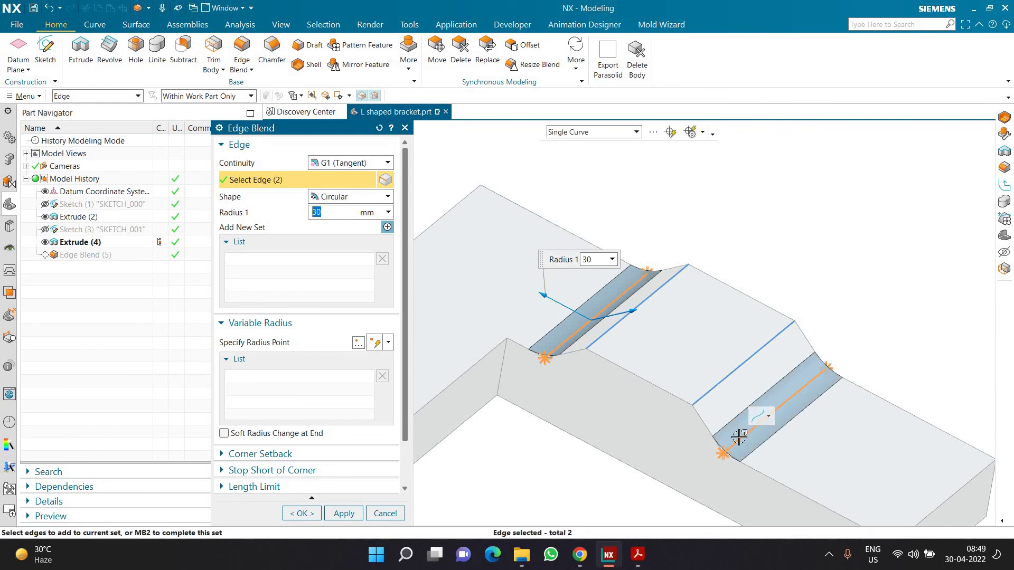
pyautogui.click(387, 227)
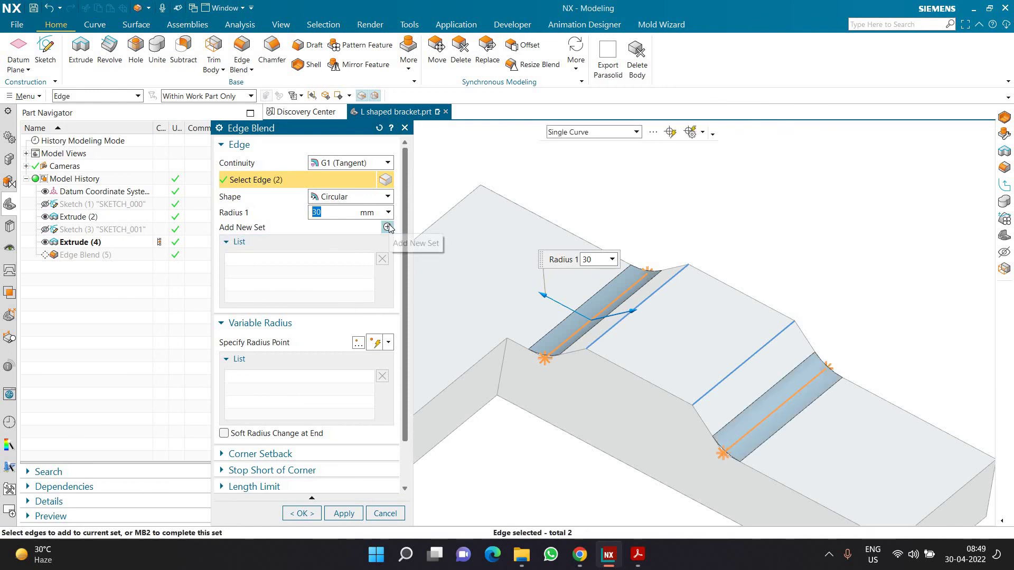
# Blend the two upper rib edges at R40, then roll history forward to Edge Blend (6).
pyautogui.click(622, 318)
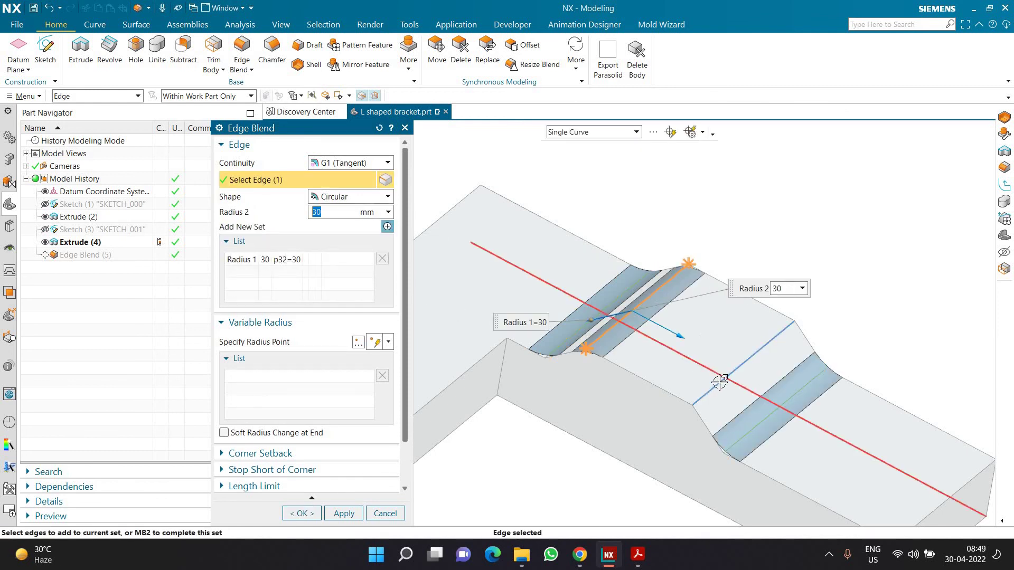
pyautogui.click(696, 388)
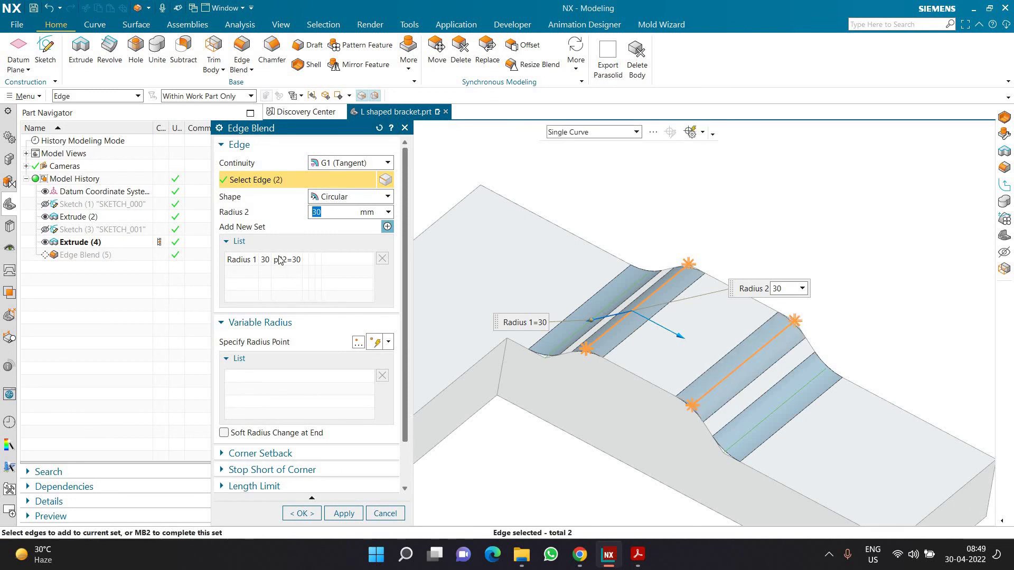
pyautogui.write('40')
pyautogui.press('Return')
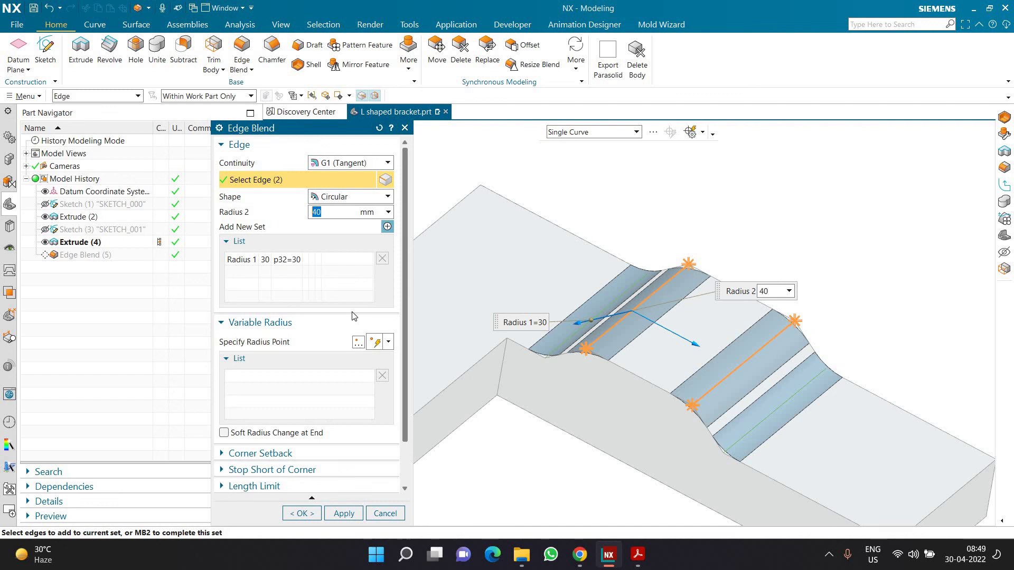
pyautogui.click(301, 514)
pyautogui.moveTo(518, 476); pyautogui.dragTo(464, 323, button='middle')
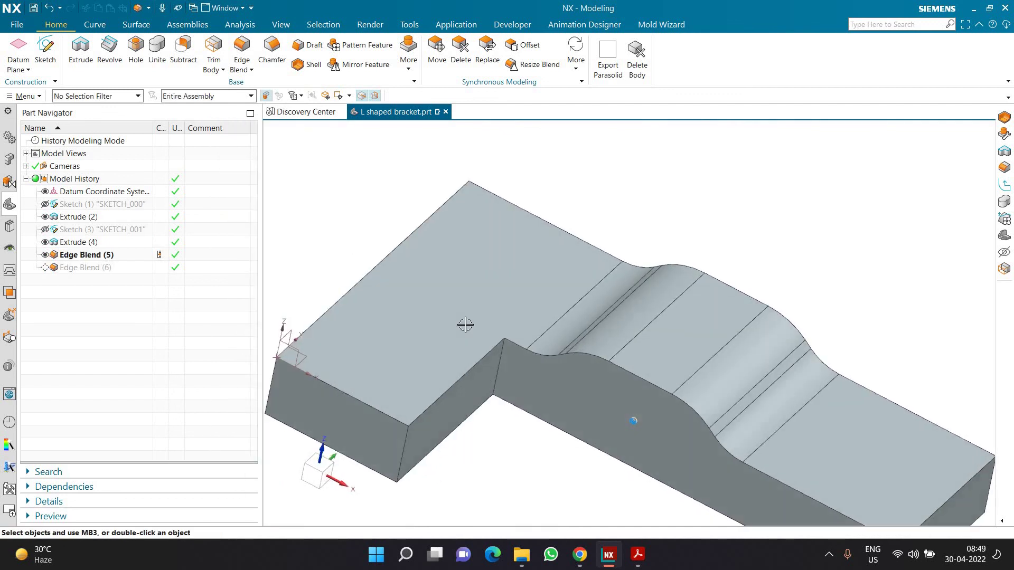
pyautogui.doubleClick(157, 269)
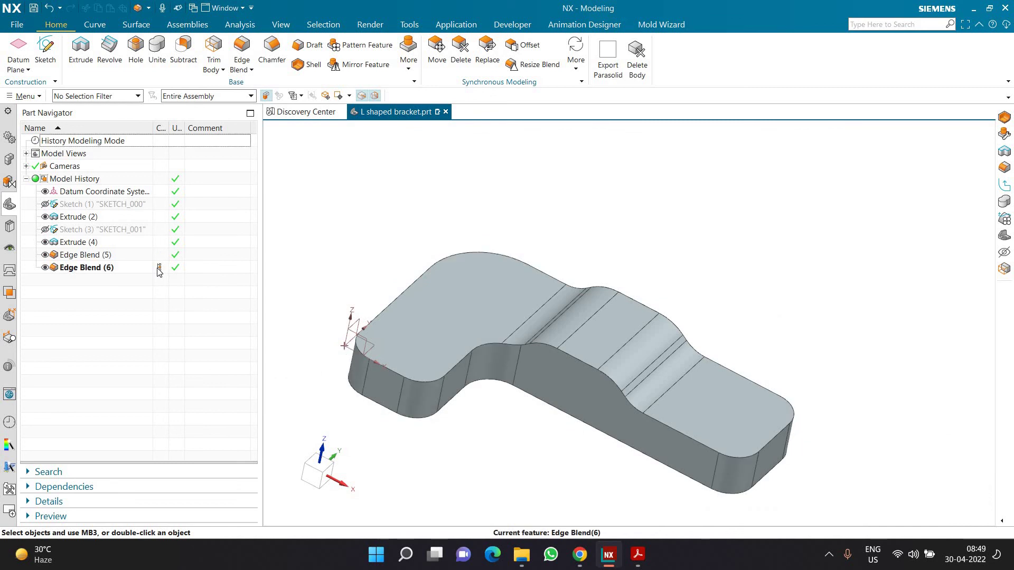